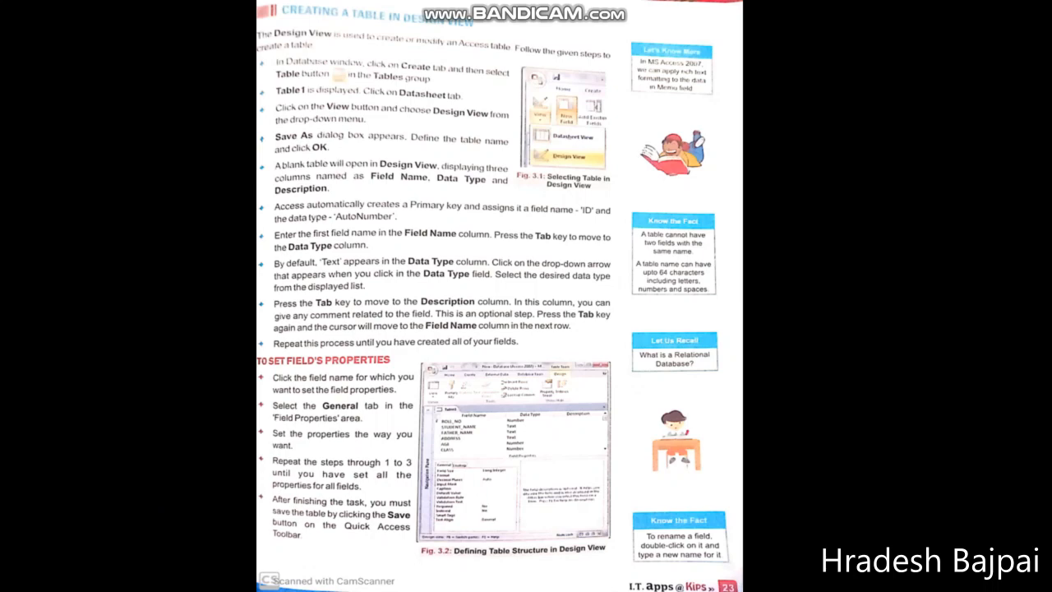
After reviewing the textbook's Design View table steps, bring up the Windows Start menu
key("super")
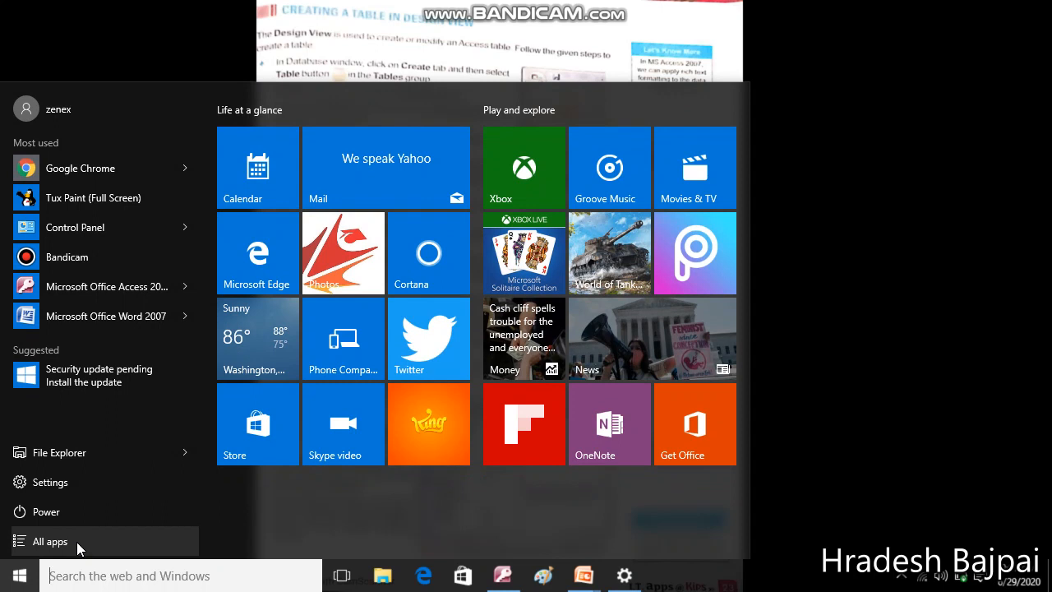
Browse the Start menu app lists, then dismiss the menu and bring Access 2007 forward
left_click(80, 548)
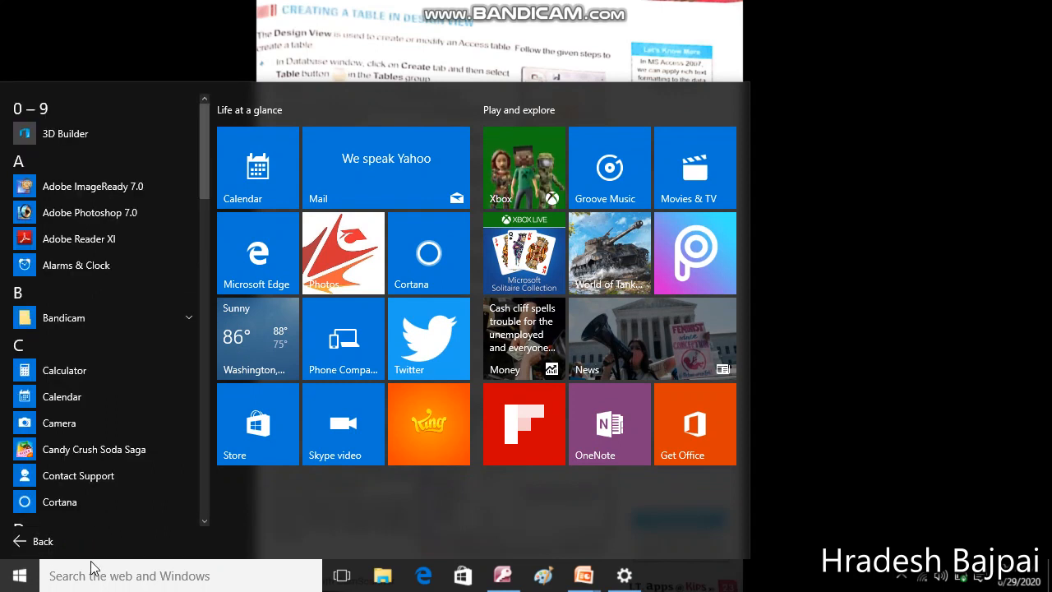
left_click(505, 586)
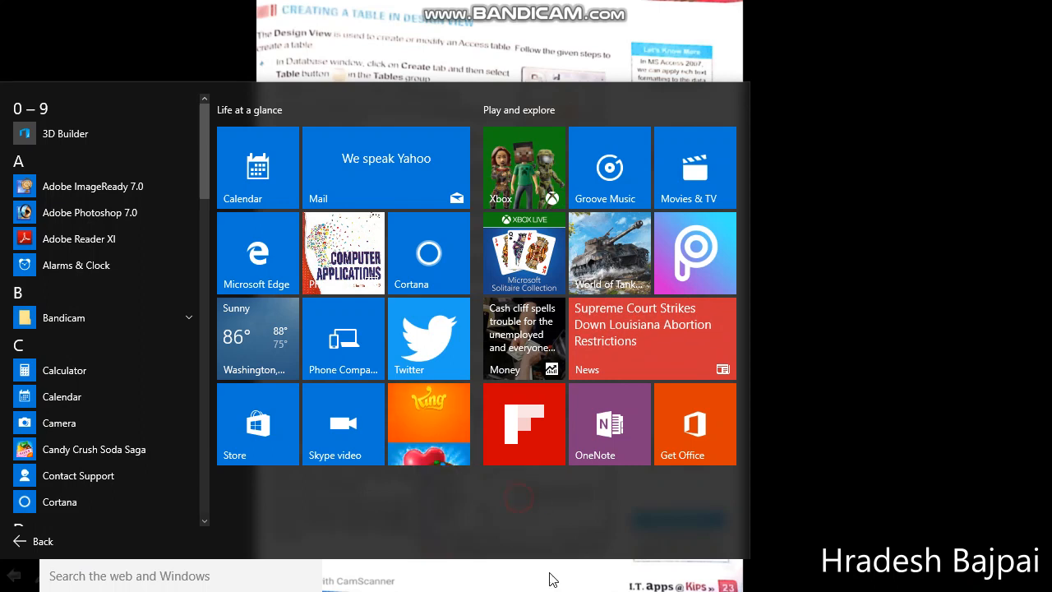
left_click(32, 547)
left_click(99, 545)
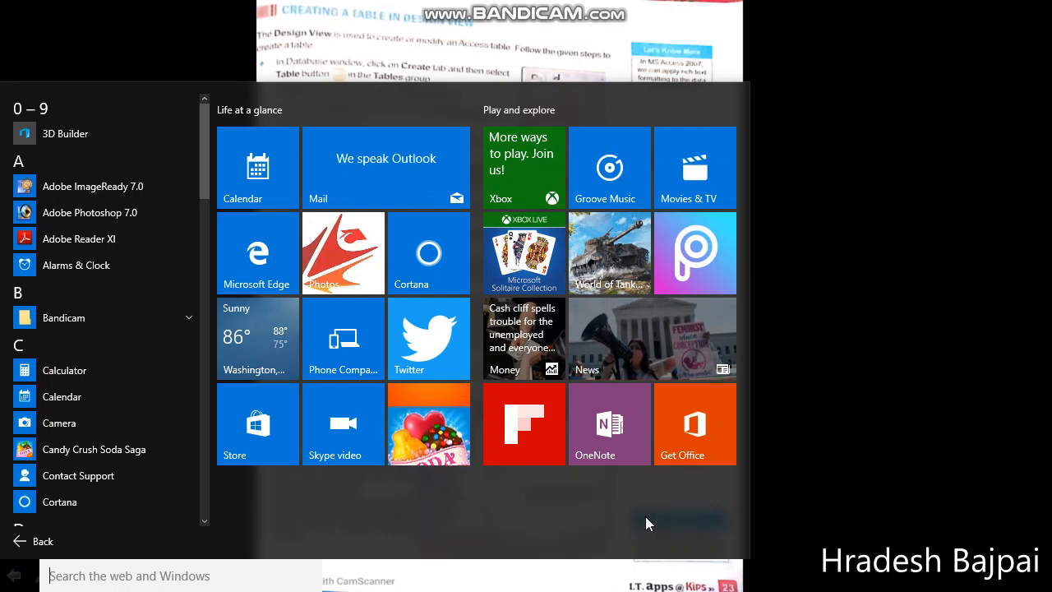
left_click(377, 572)
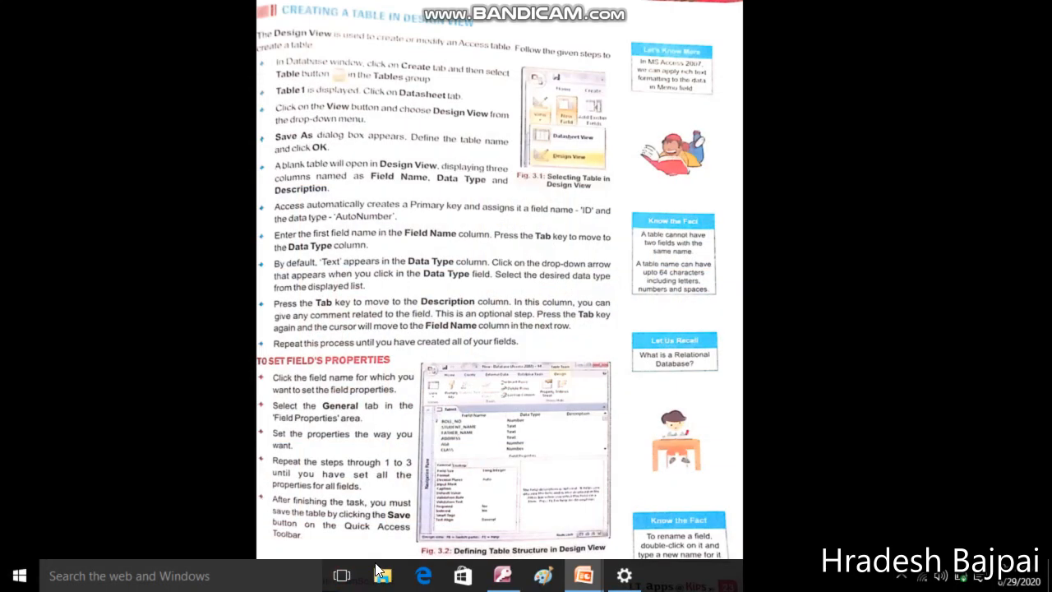
left_click(503, 576)
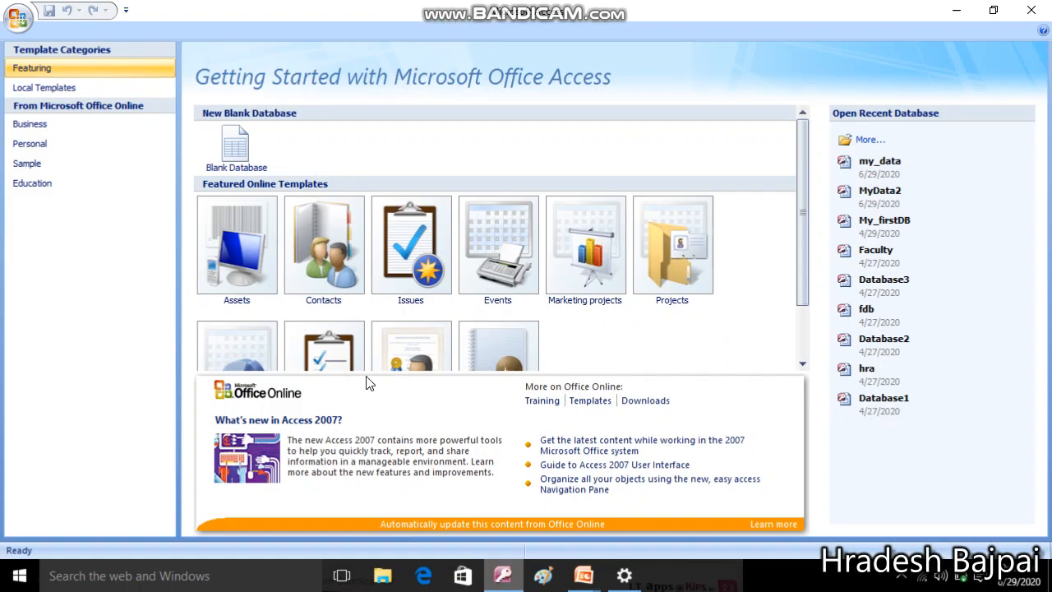
Open the recent my_data database and switch the ribbon to the Create tab
left_click(889, 171)
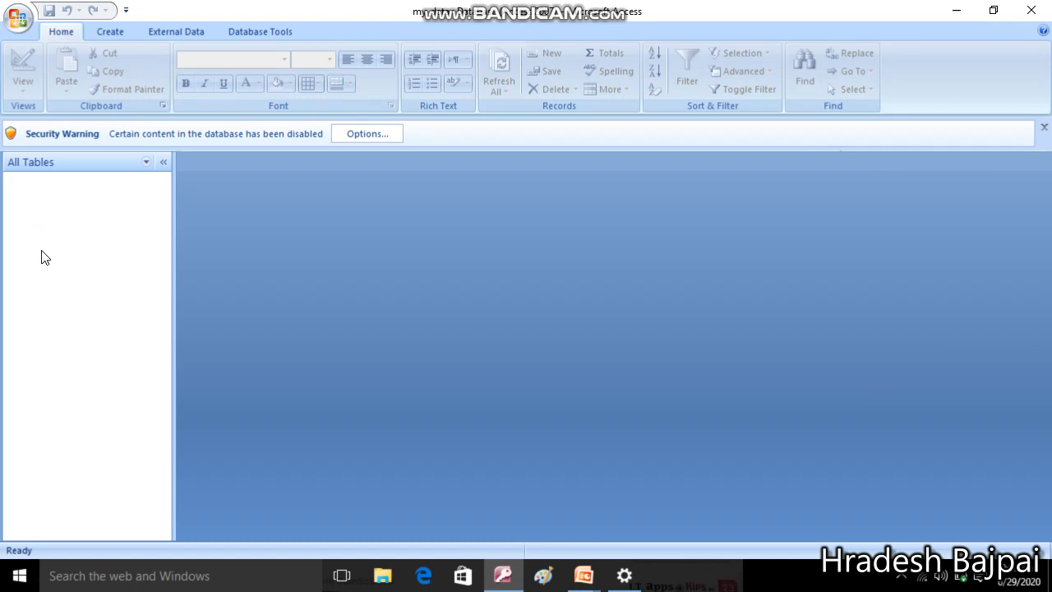
left_click(121, 33)
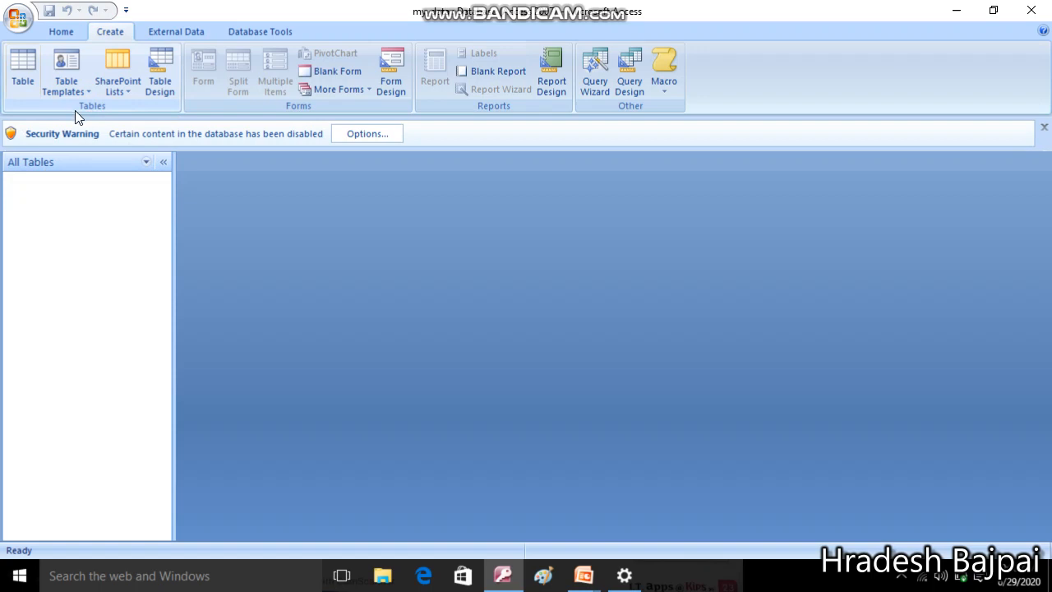
Create a blank Table1 and choose Design View, which prompts for a table name
left_click(20, 71)
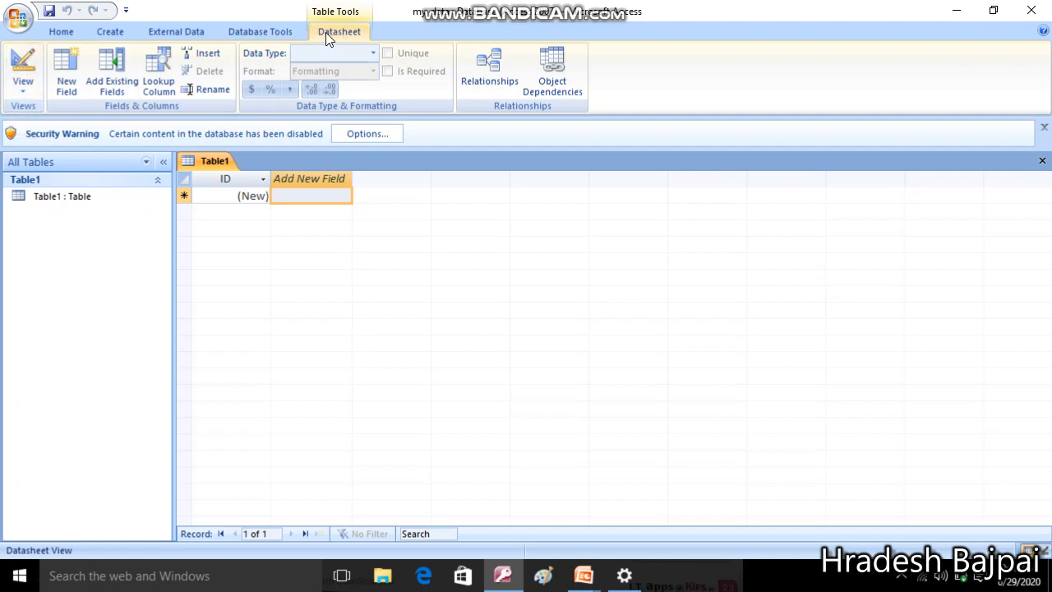
left_click(272, 31)
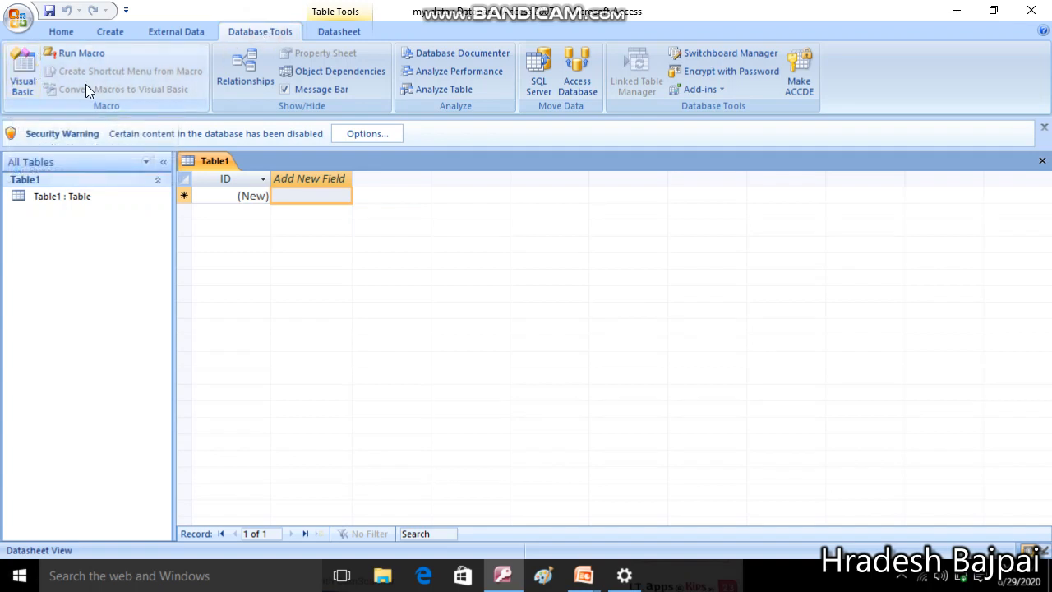
left_click(331, 33)
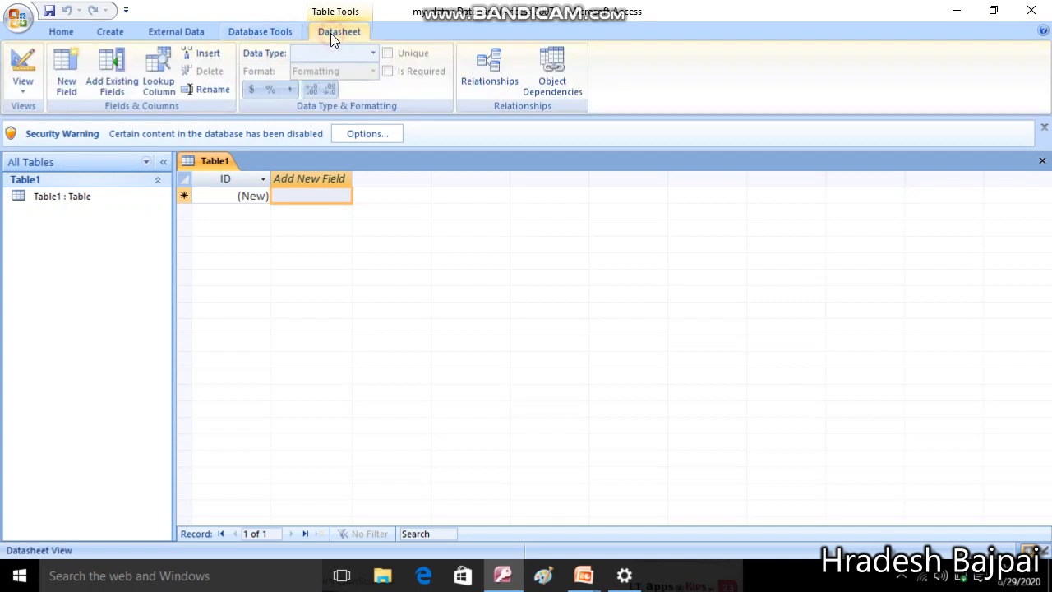
left_click(32, 95)
left_click(56, 155)
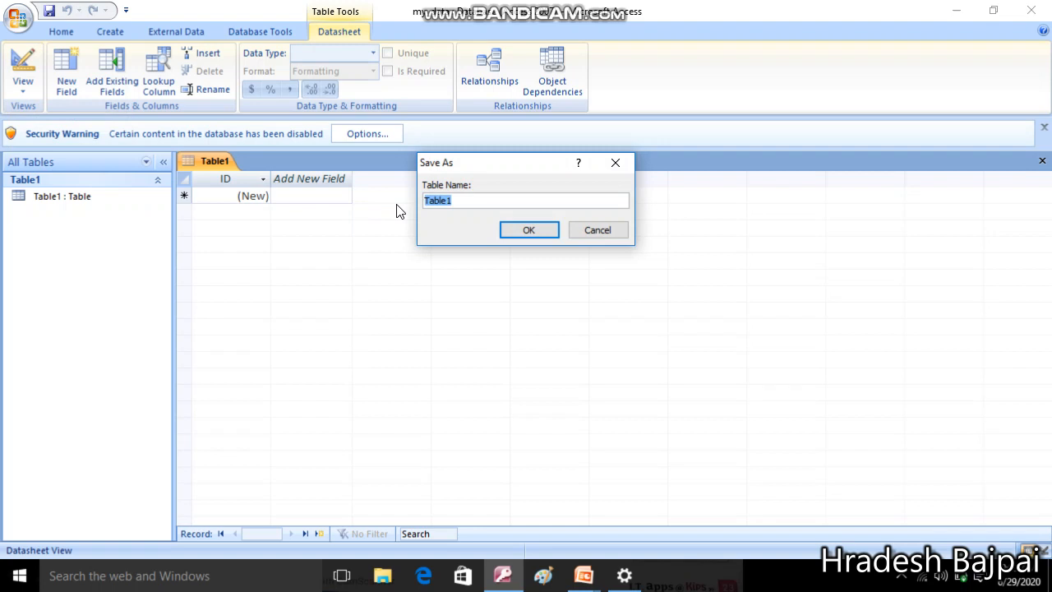
Save the new table as 'Stu_Detail' so it opens in Design View
type("Stu_")
type("Detail")
left_click(510, 229)
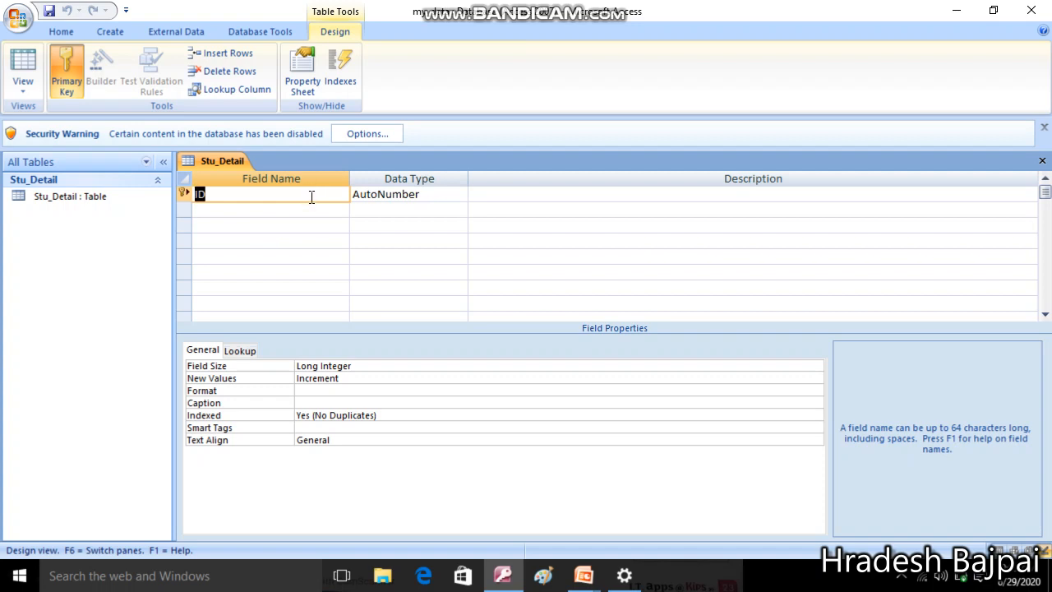
left_click(436, 199)
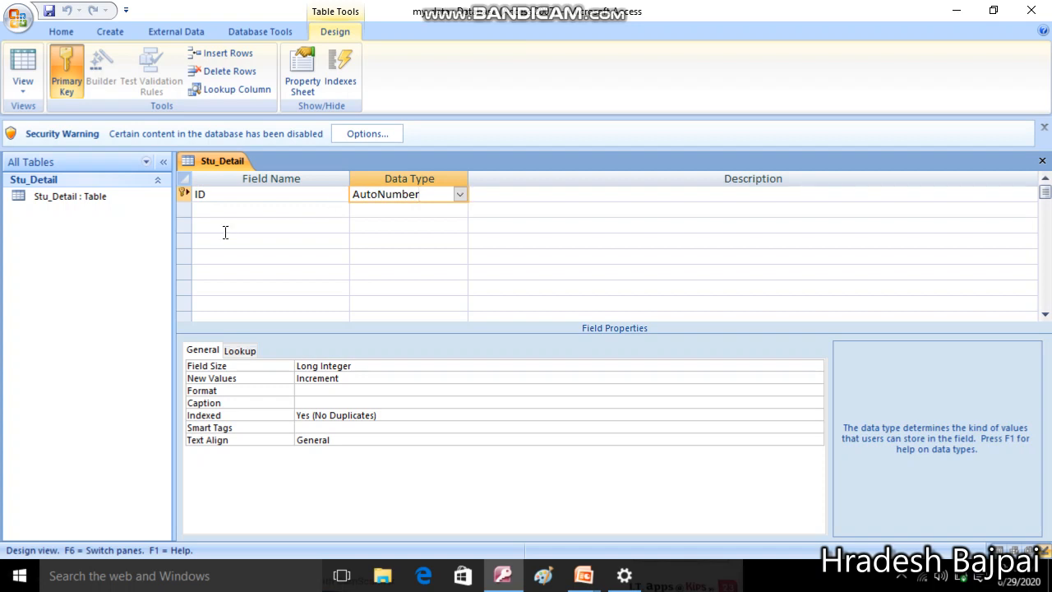
left_click(461, 196)
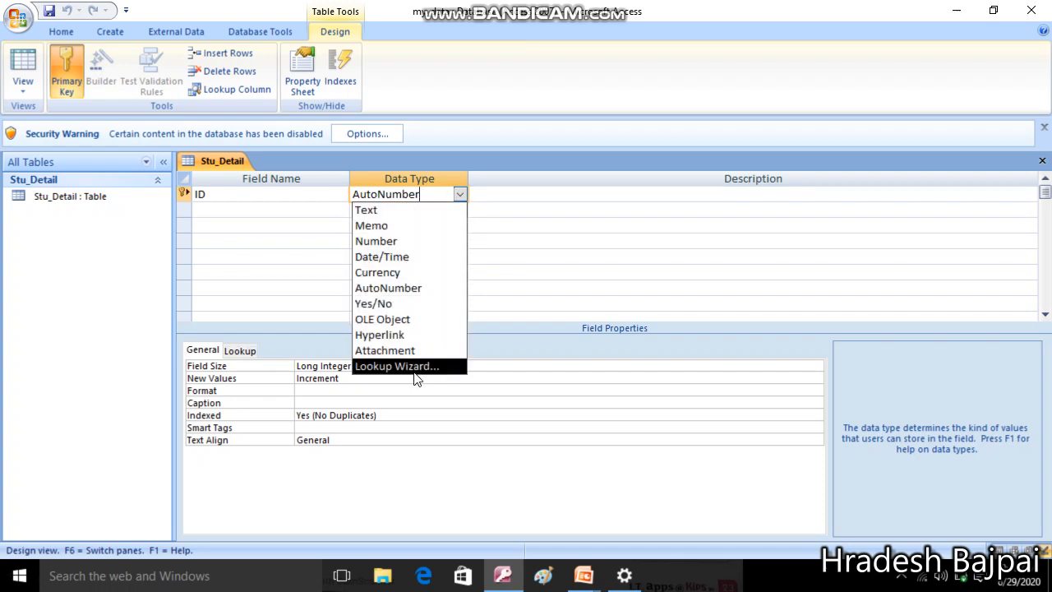
left_click(461, 195)
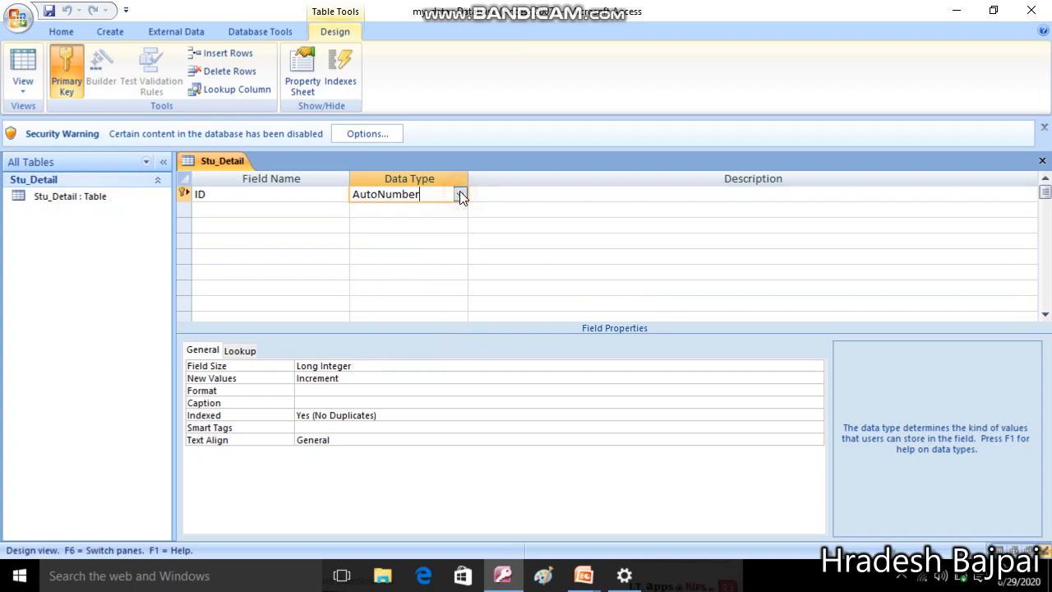
left_click(589, 195)
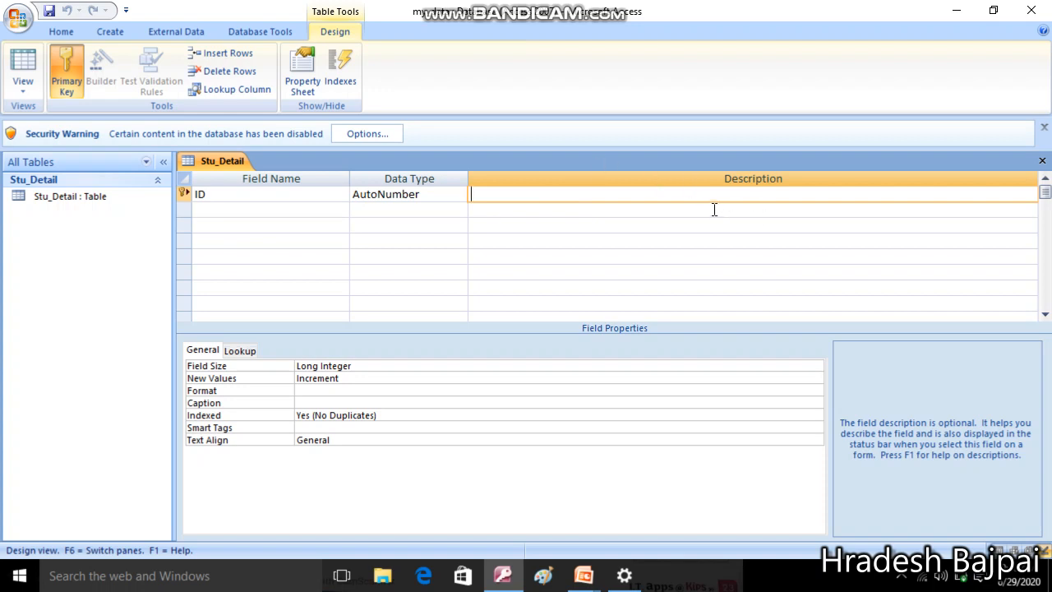
key("Return")
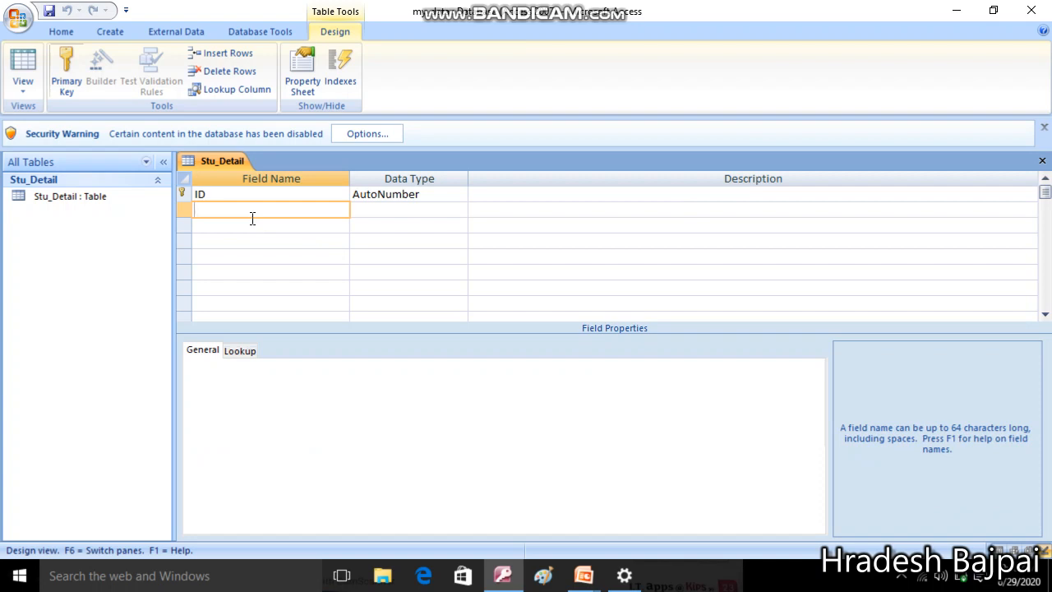
Add a Stu_name field with the Text data type below ID
type("Stu_name")
left_click(374, 211)
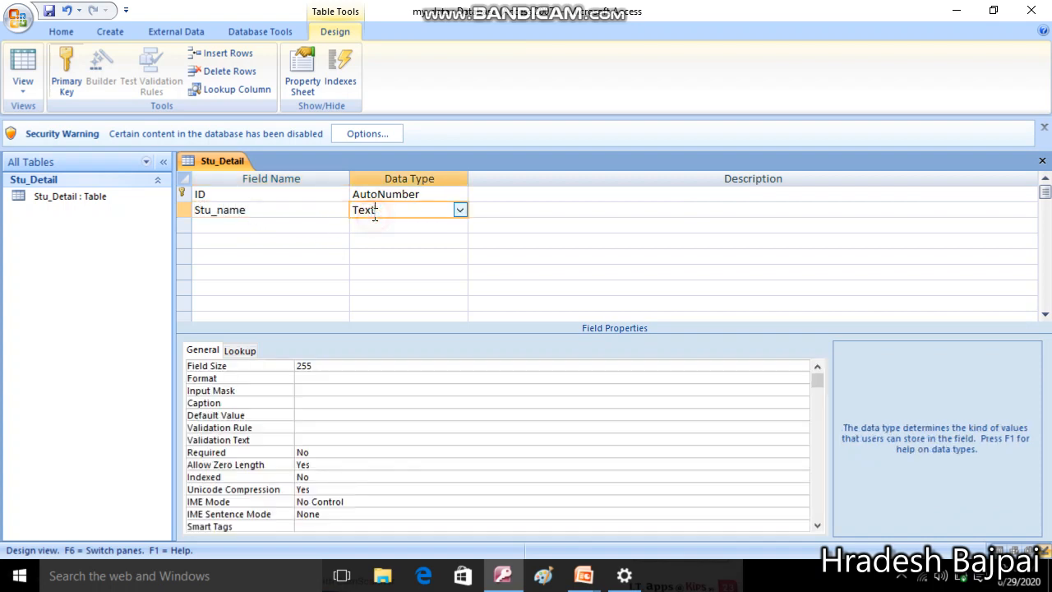
left_click(461, 210)
left_click(461, 210)
left_click(287, 225)
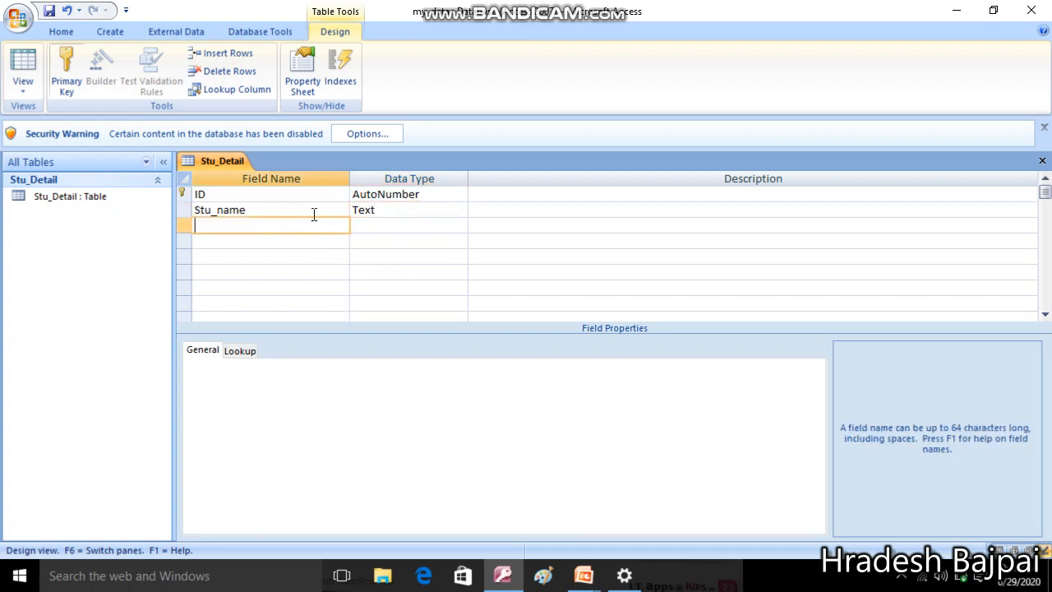
Add a third field, retyping its name from City toward Address, and make it Memo
type("Cl")
type("ty")
left_click(355, 227)
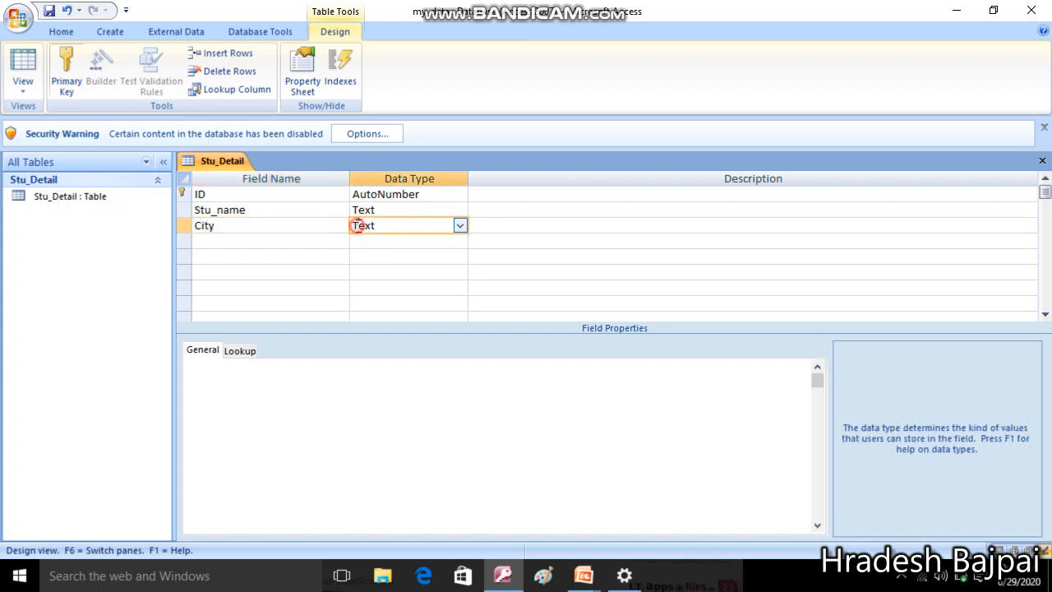
left_click(461, 226)
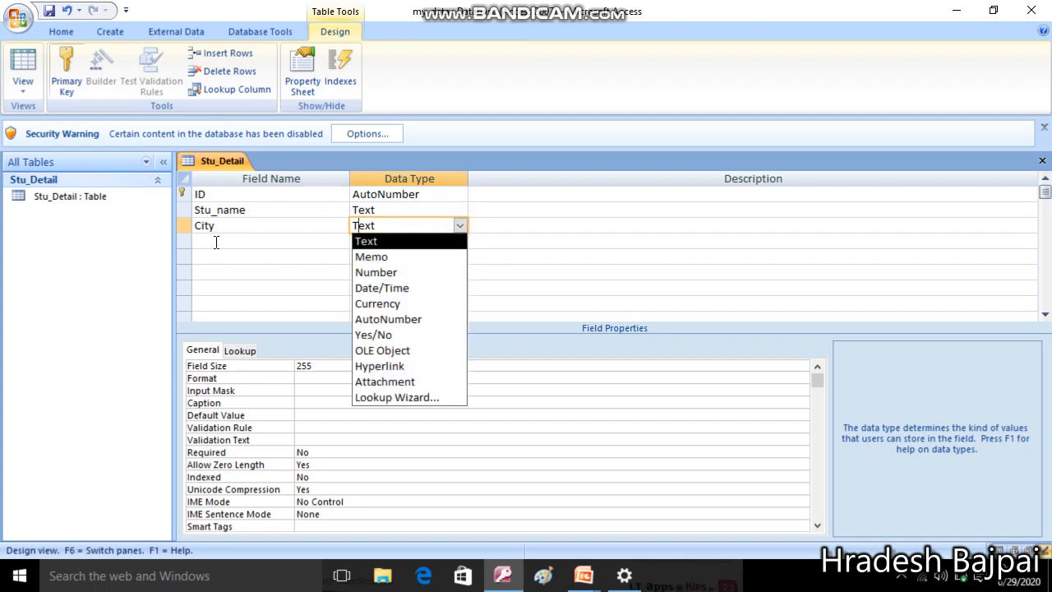
left_click(263, 220)
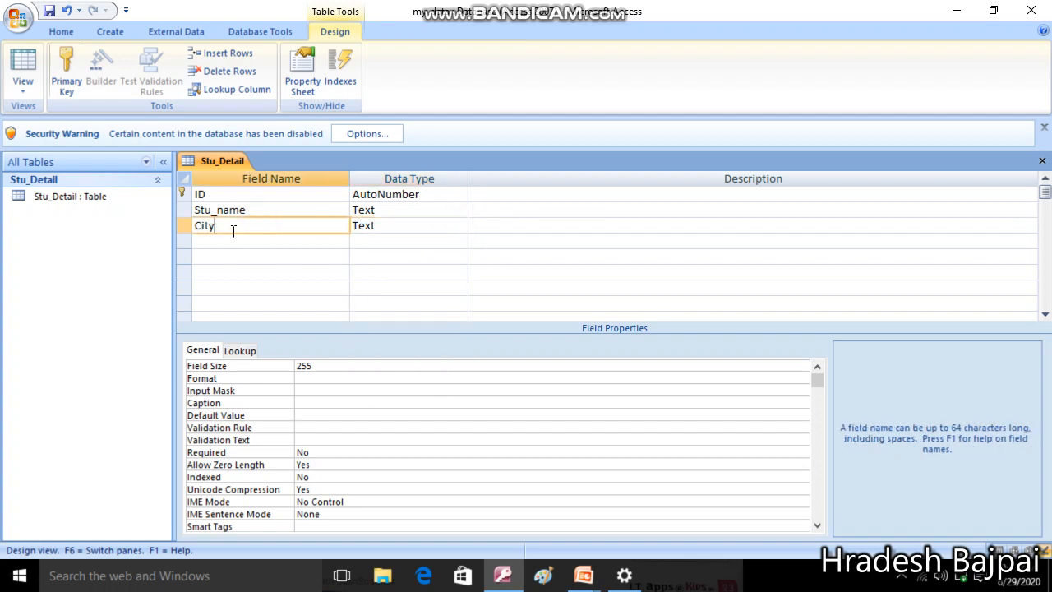
left_click_drag(234, 232, 52, 239)
type("Addres")
left_click(372, 225)
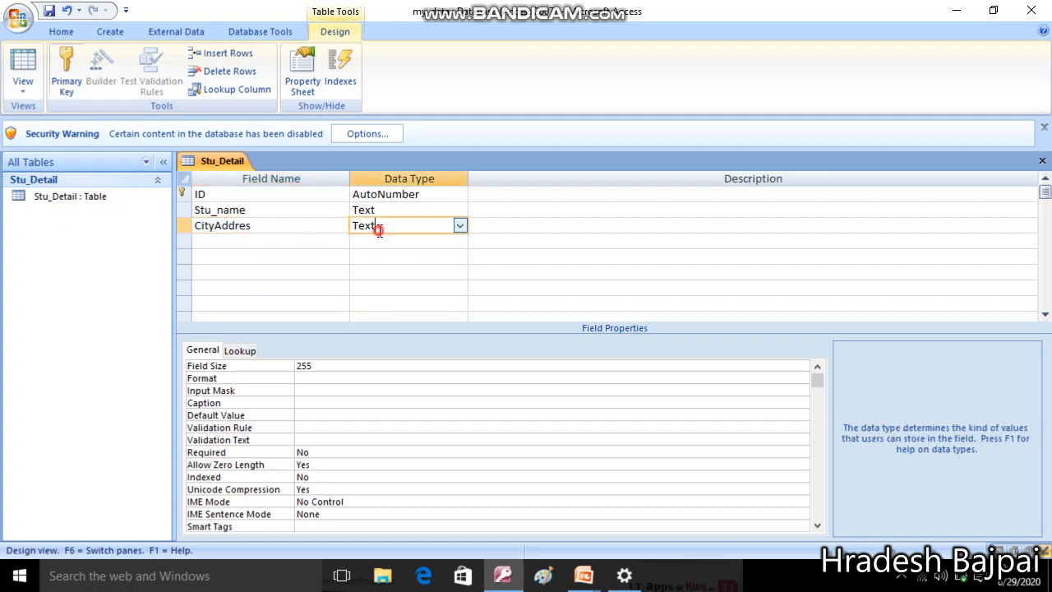
left_click(460, 228)
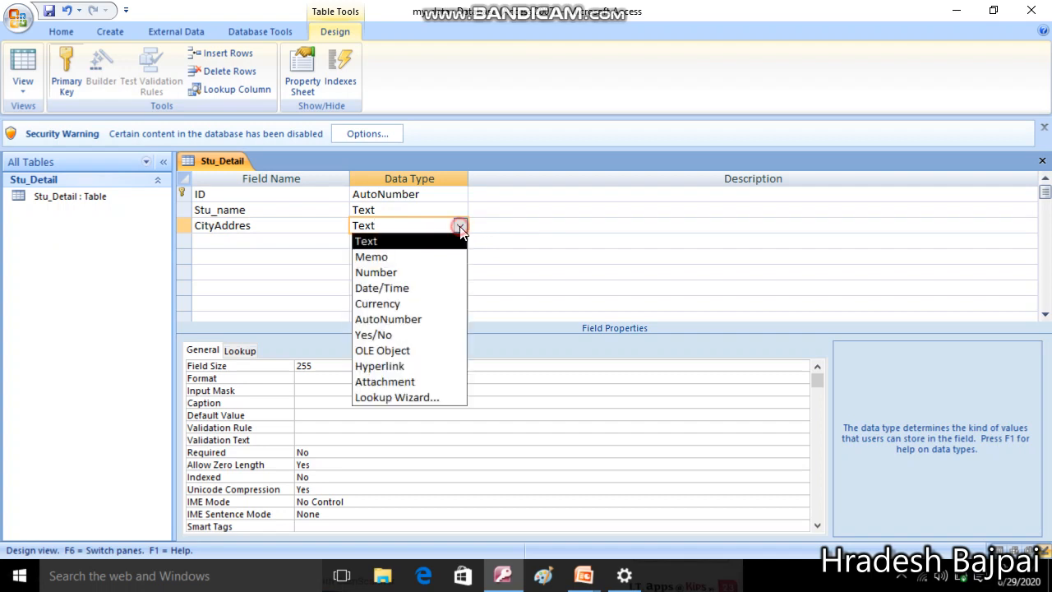
left_click(390, 258)
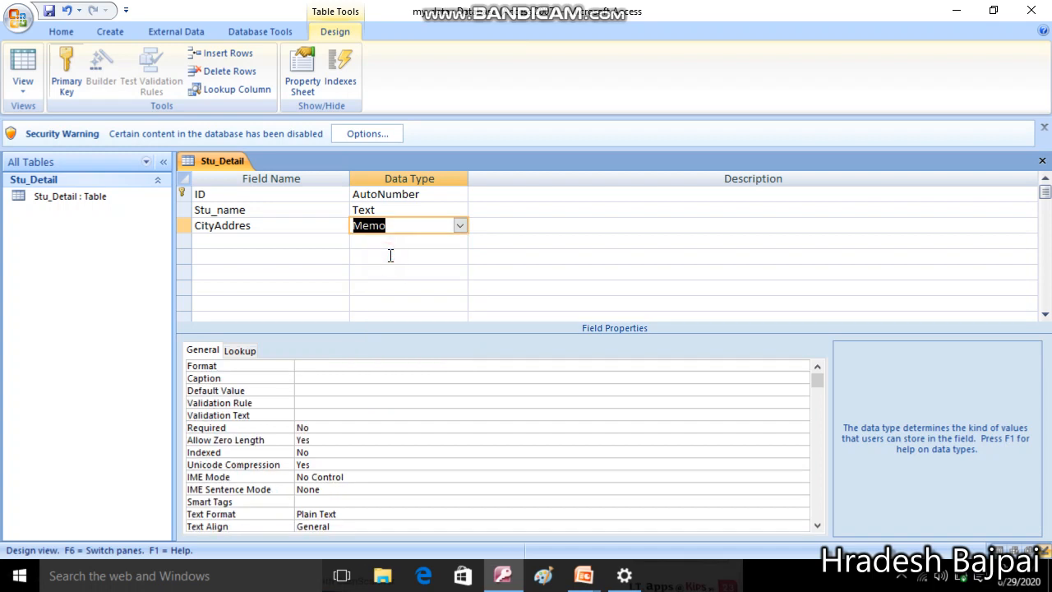
Correct the third field's name to 'Address' and move to a new field row
left_click(210, 226)
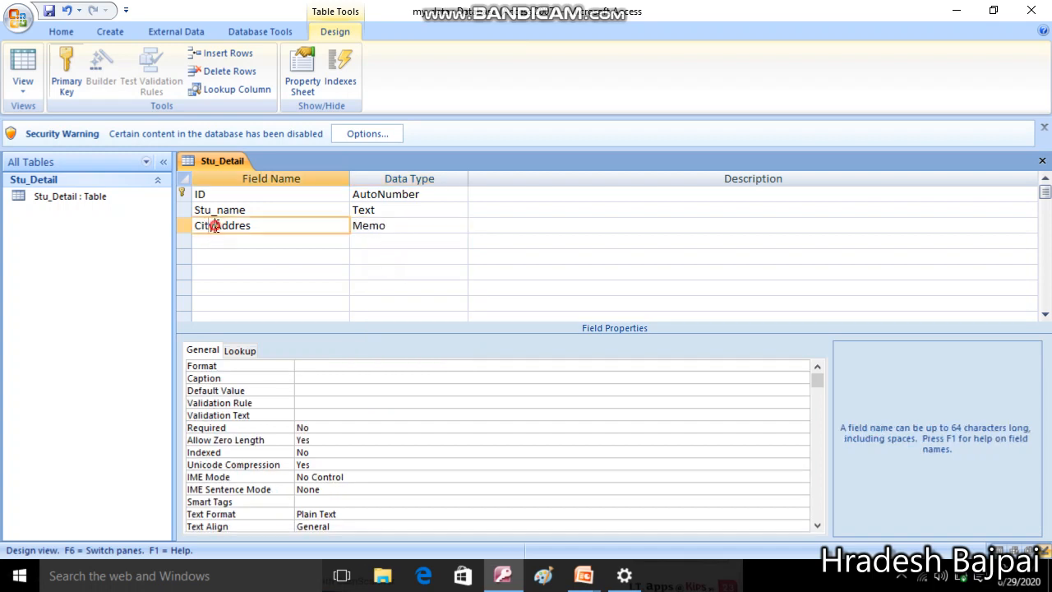
key("BackSpace")
key("BackSpace")
key("BackSpace")
key("BackSpace")
left_click(243, 228)
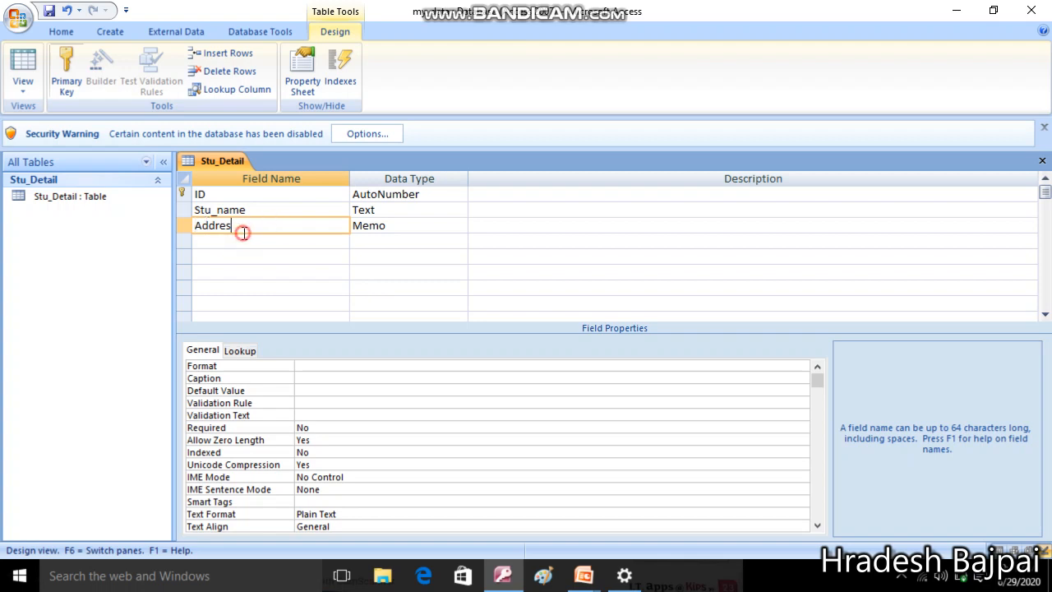
type("s")
left_click(404, 226)
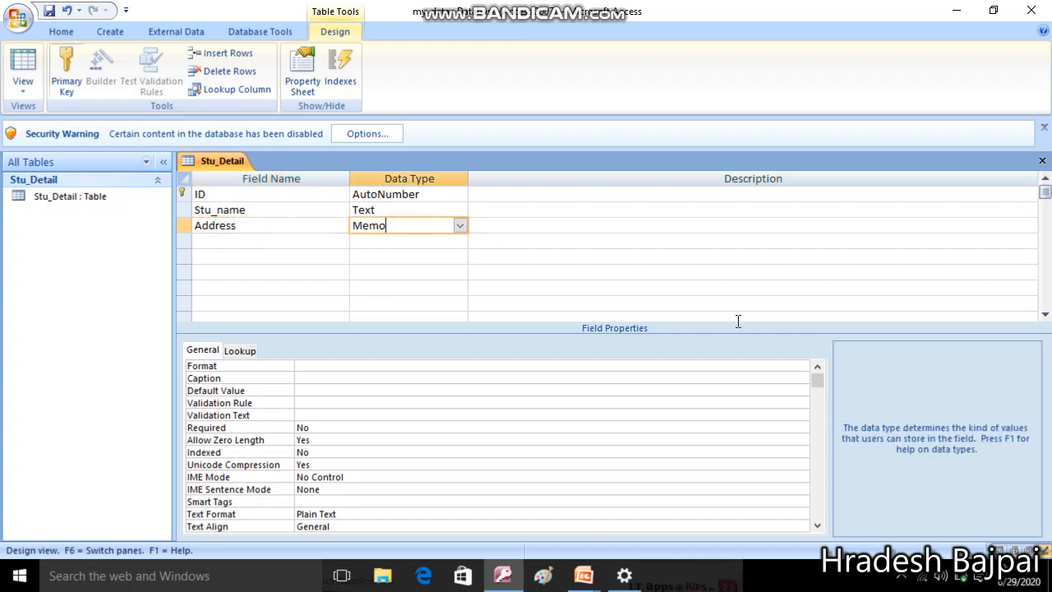
key("Tab")
key("Tab")
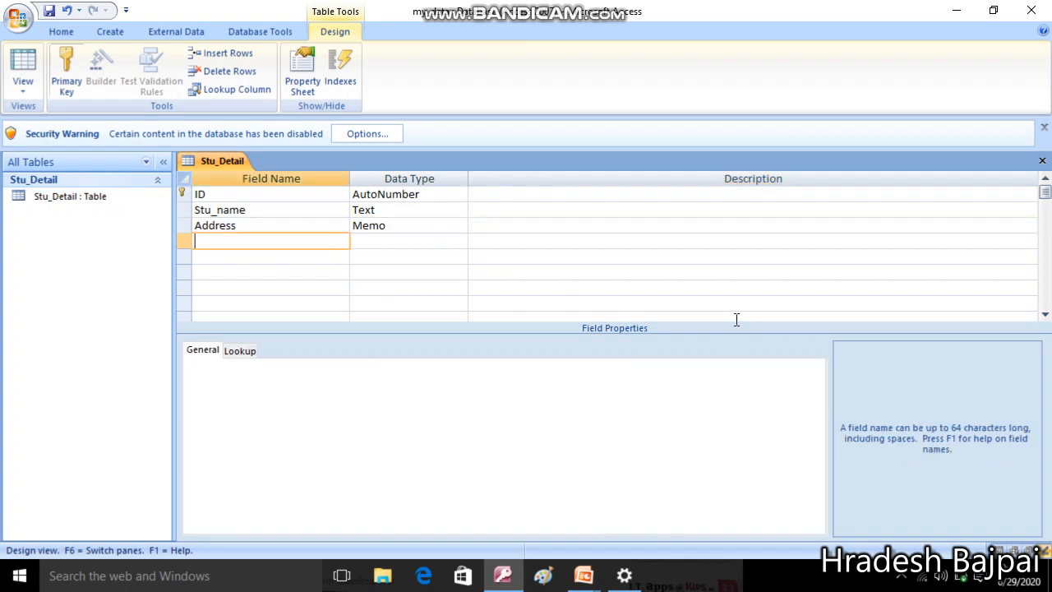
Add a Mobno field with the Number data type, removing the invalid trailing period
type("Mobno.")
left_click(727, 208)
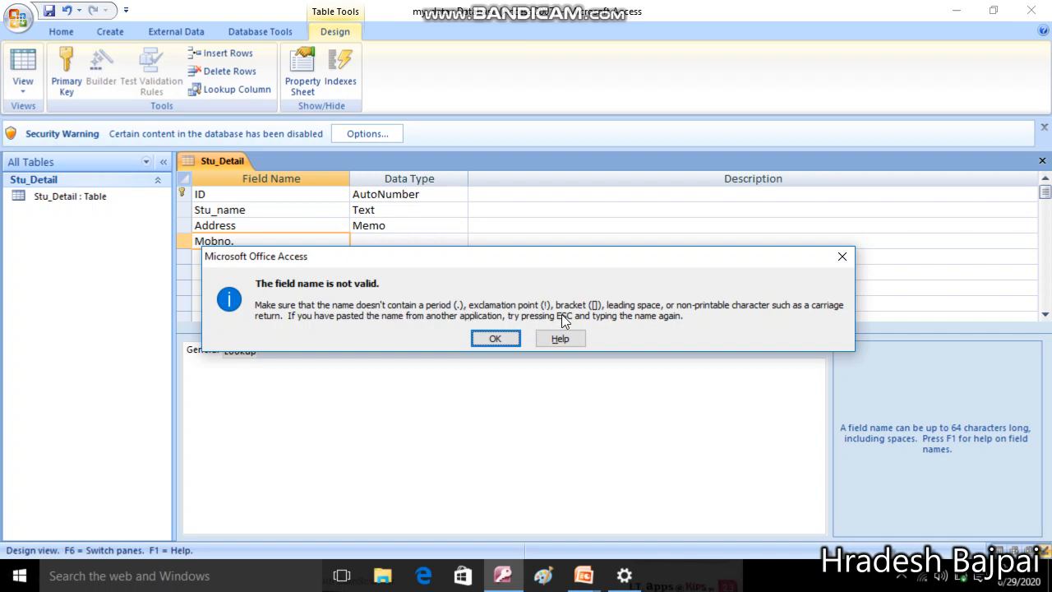
left_click(498, 339)
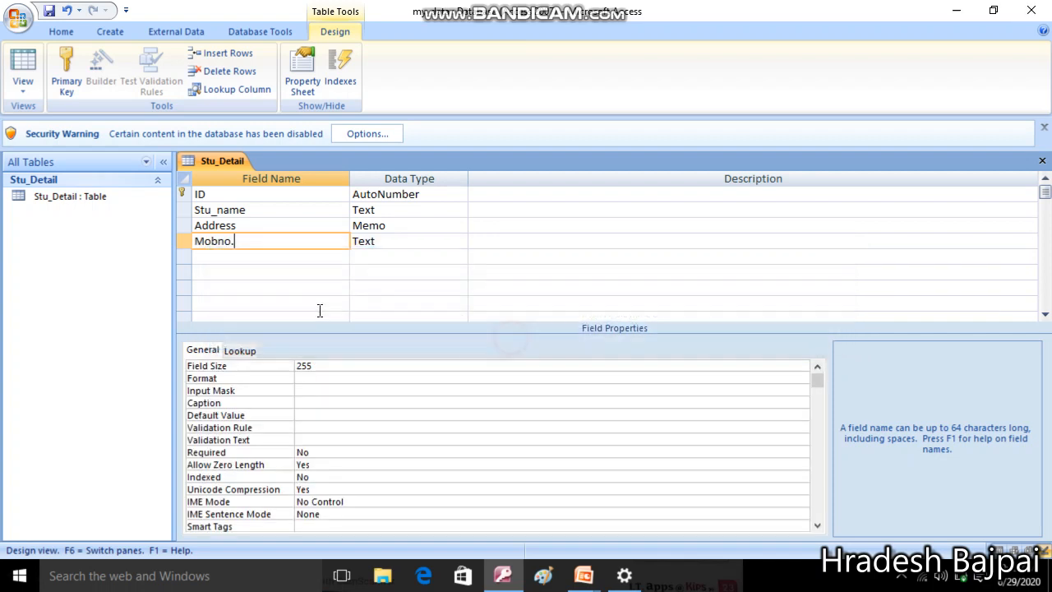
key("BackSpace")
left_click(386, 243)
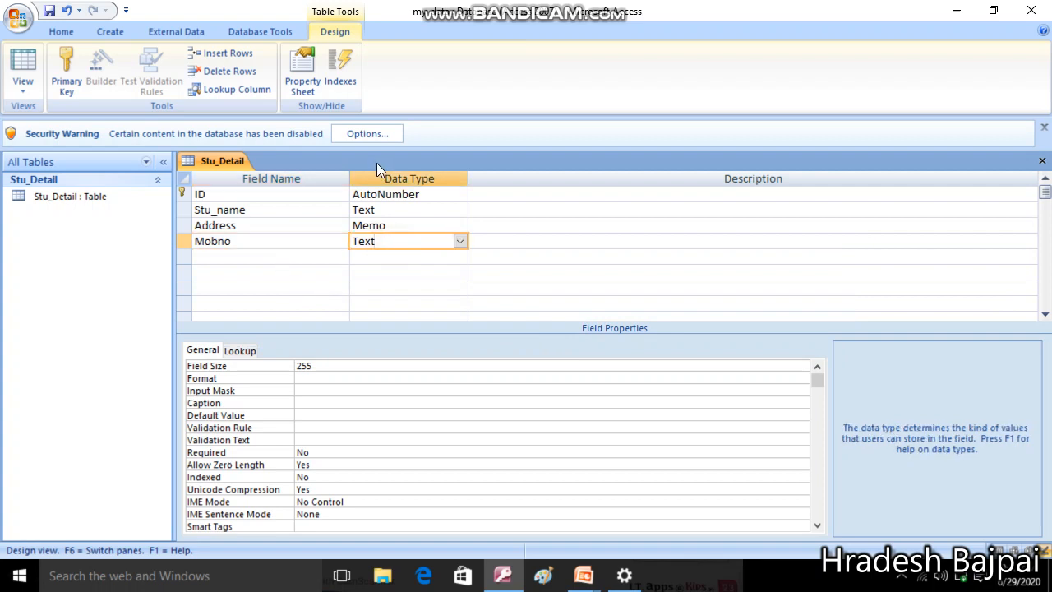
left_click(461, 241)
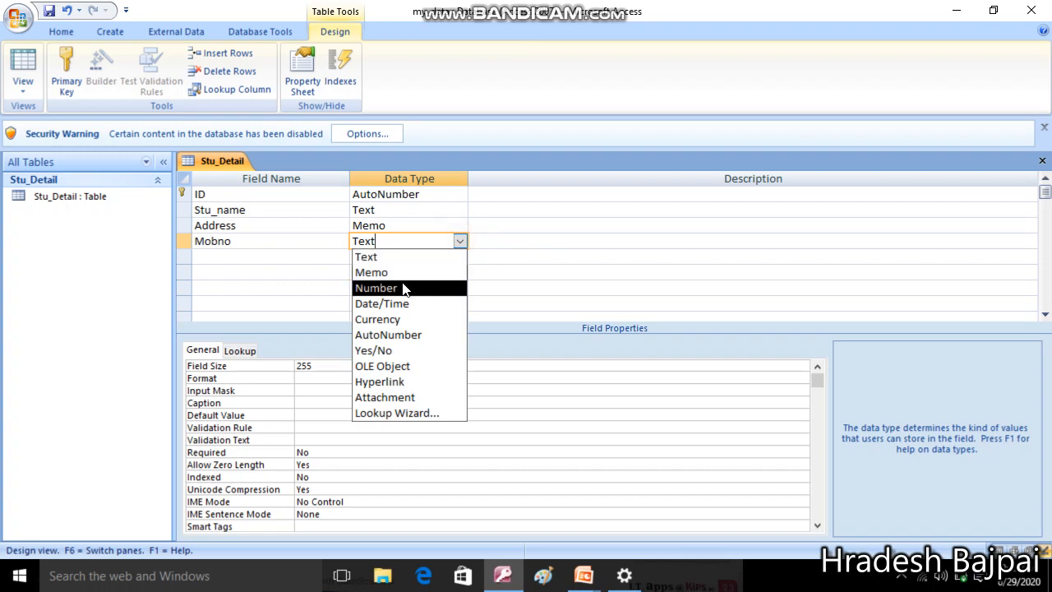
left_click(402, 287)
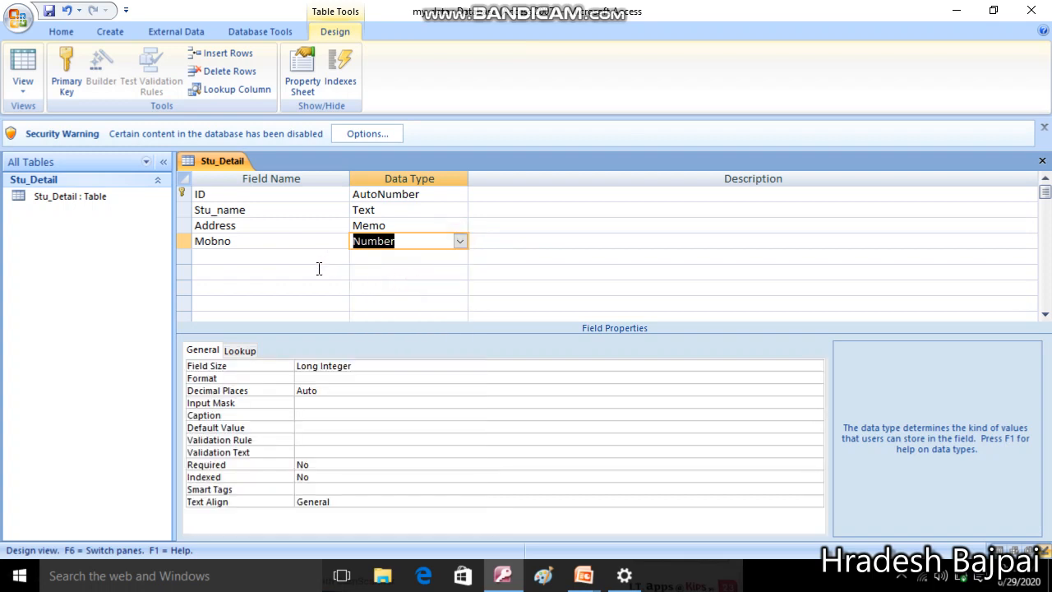
left_click(260, 256)
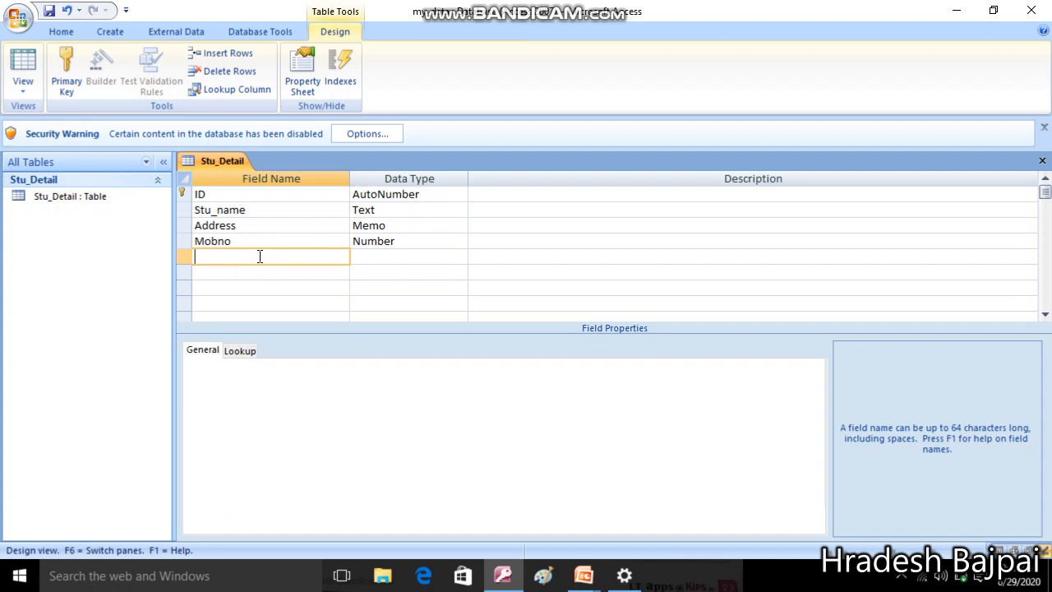
Add a 'Date Of Birth' field with the Date/Time data type below Mobno
type("date")
key("BackSpace")
key("BackSpace")
key("BackSpace")
key("BackSpace")
type("Dateof")
key("BackSpace")
key("BackSpace")
type("Of Birth")
left_click(372, 257)
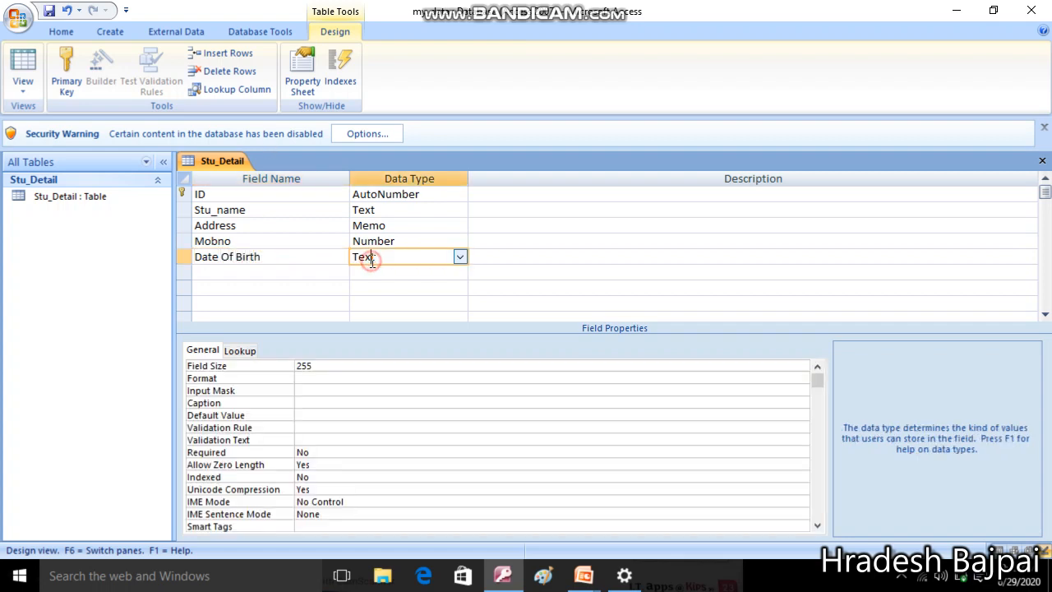
left_click(461, 258)
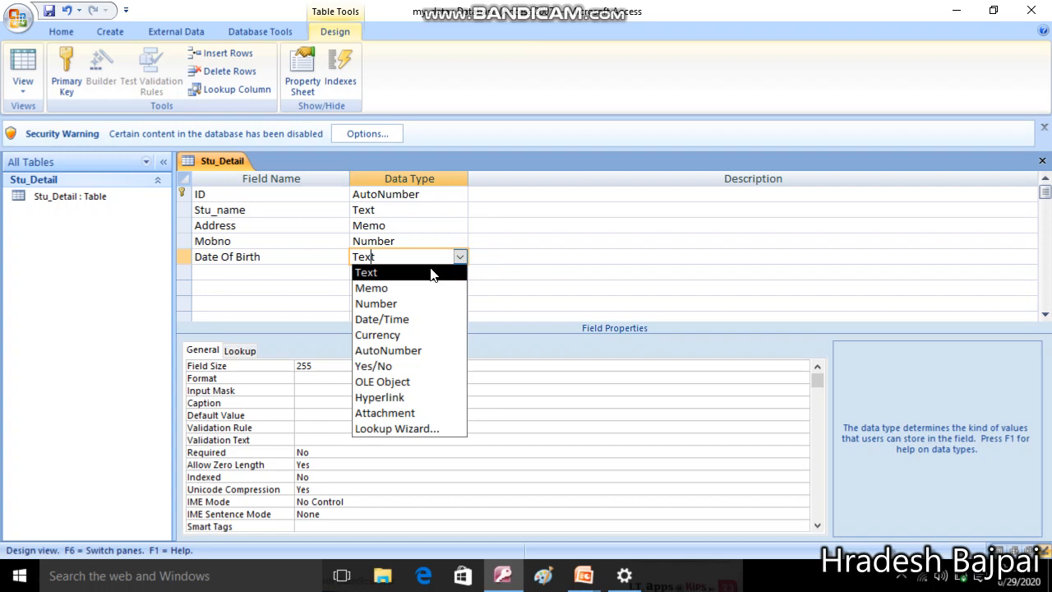
left_click(401, 322)
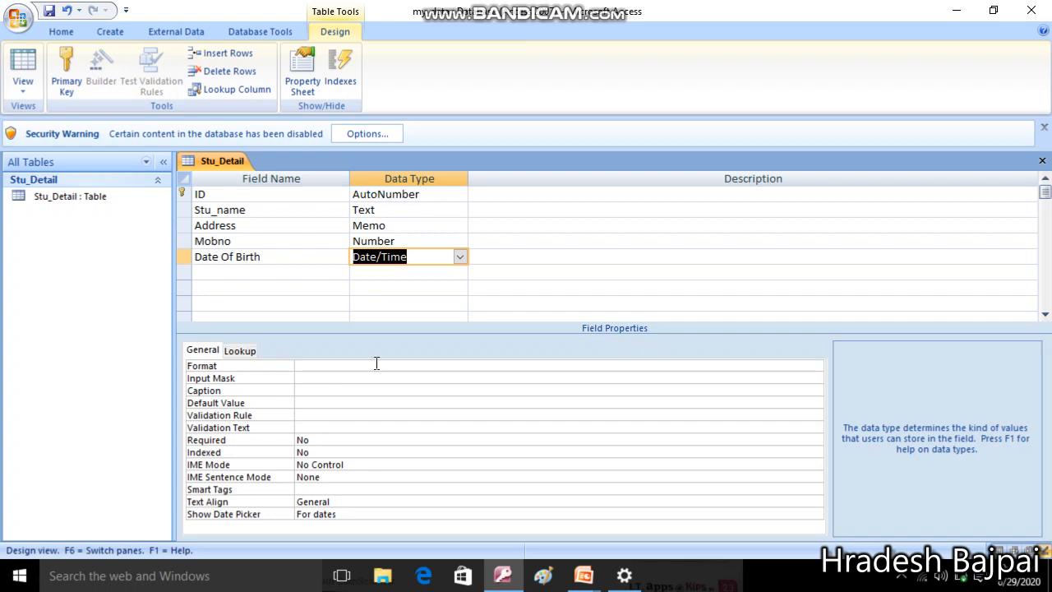
Show the Format property's list of date formats for Date Of Birth
left_click(349, 357)
left_click(312, 367)
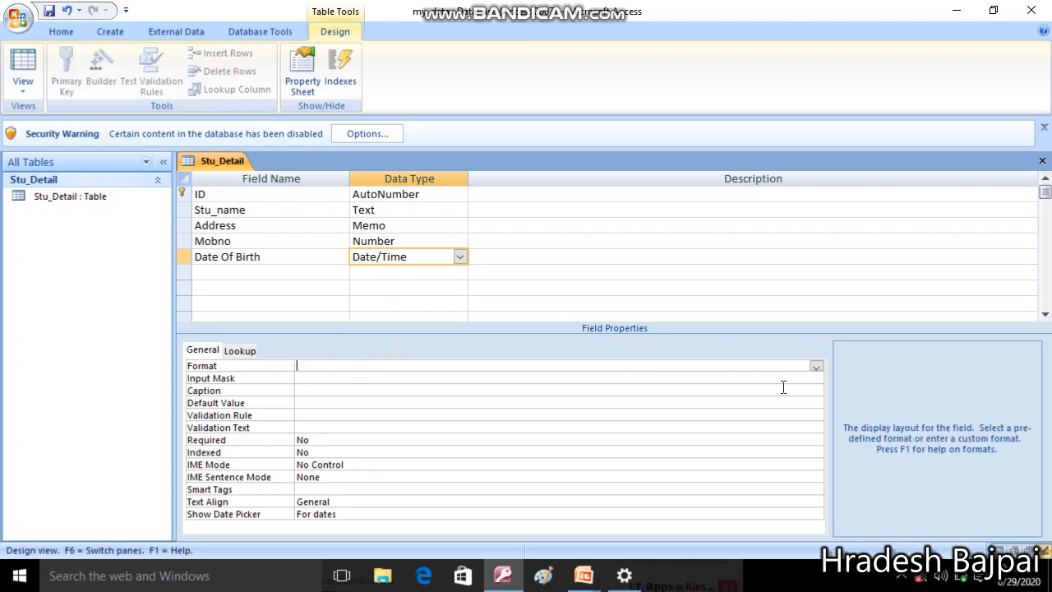
left_click(817, 367)
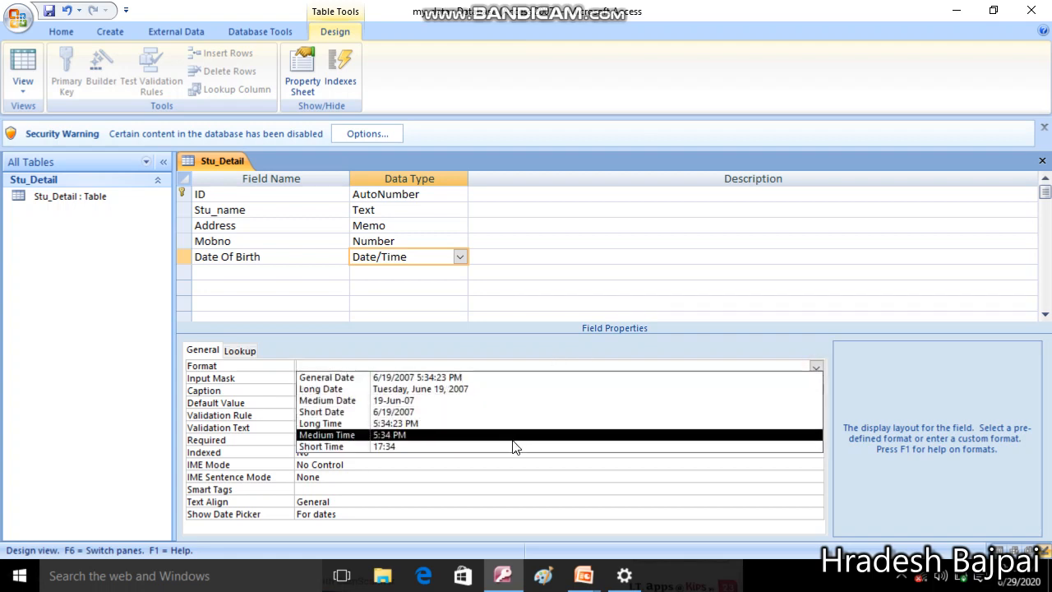
Set the Date Of Birth Format property to Medium Date
left_click(468, 402)
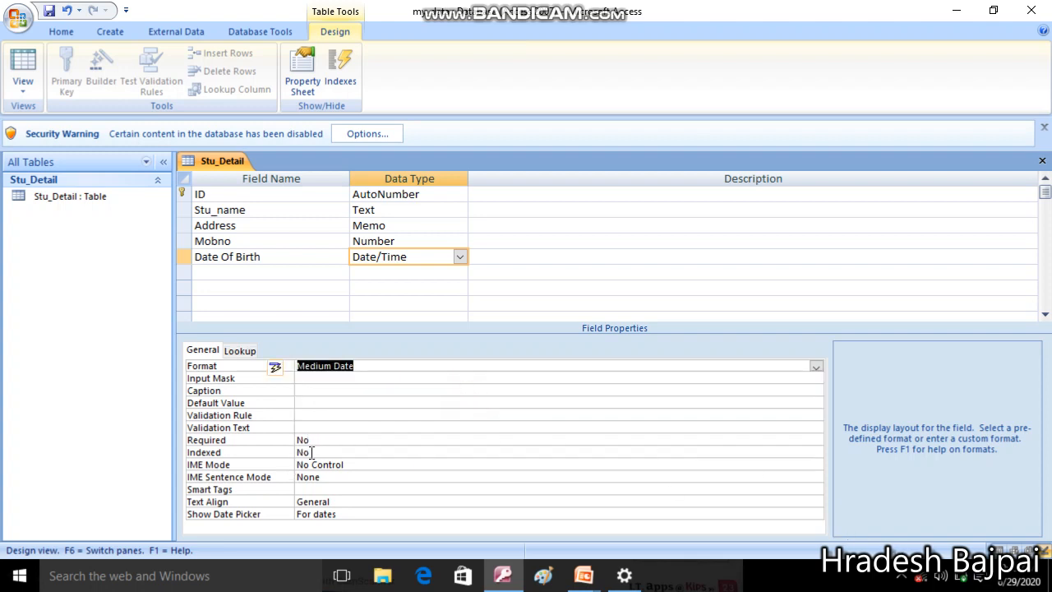
left_click(254, 271)
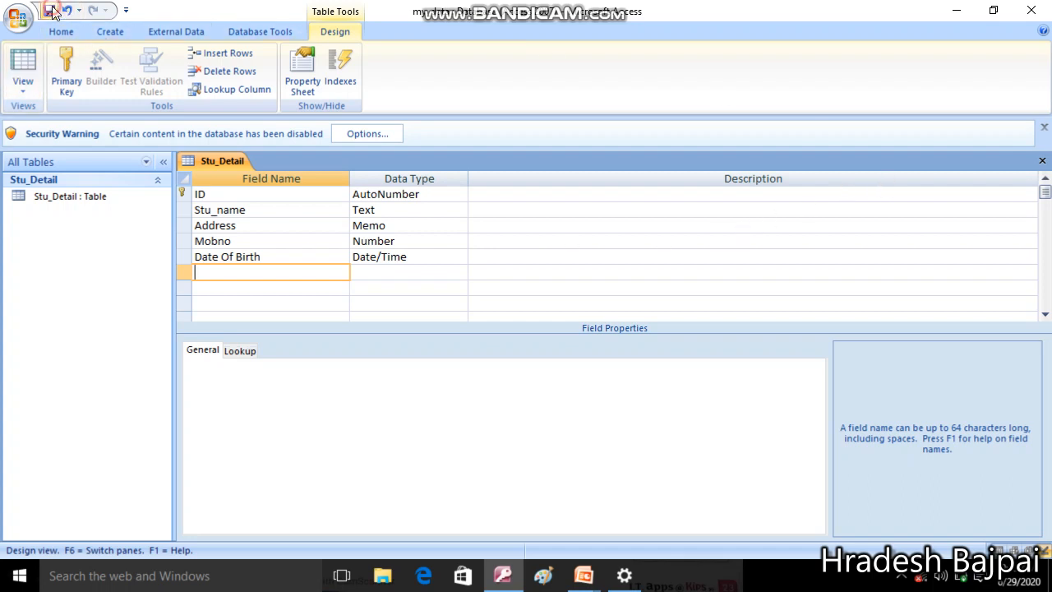
Close the design and open Stu_Detail in Datasheet View, moving to the Stu_name column
left_click(1042, 162)
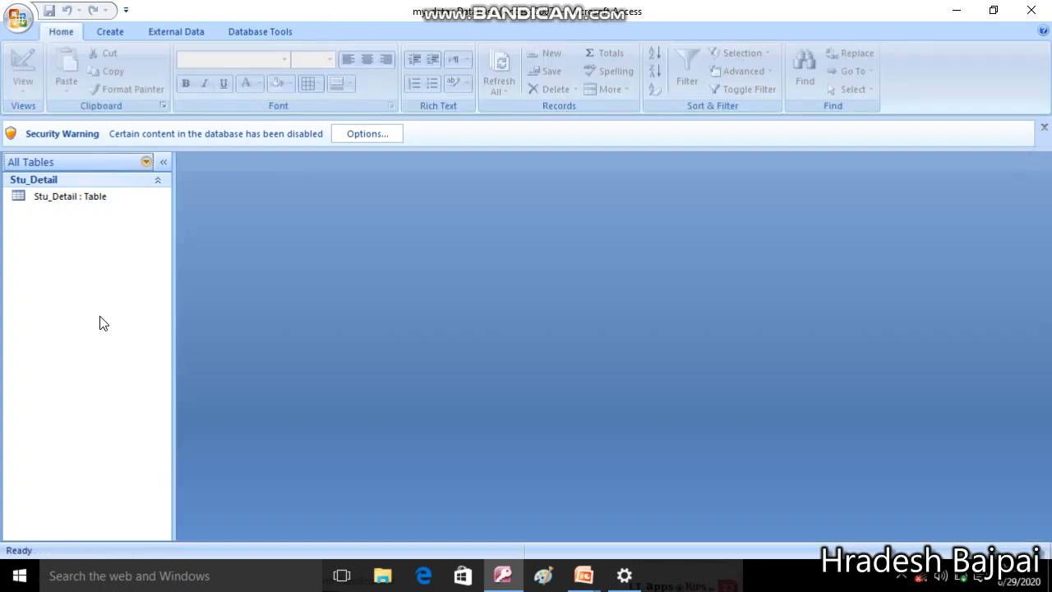
left_click(80, 204)
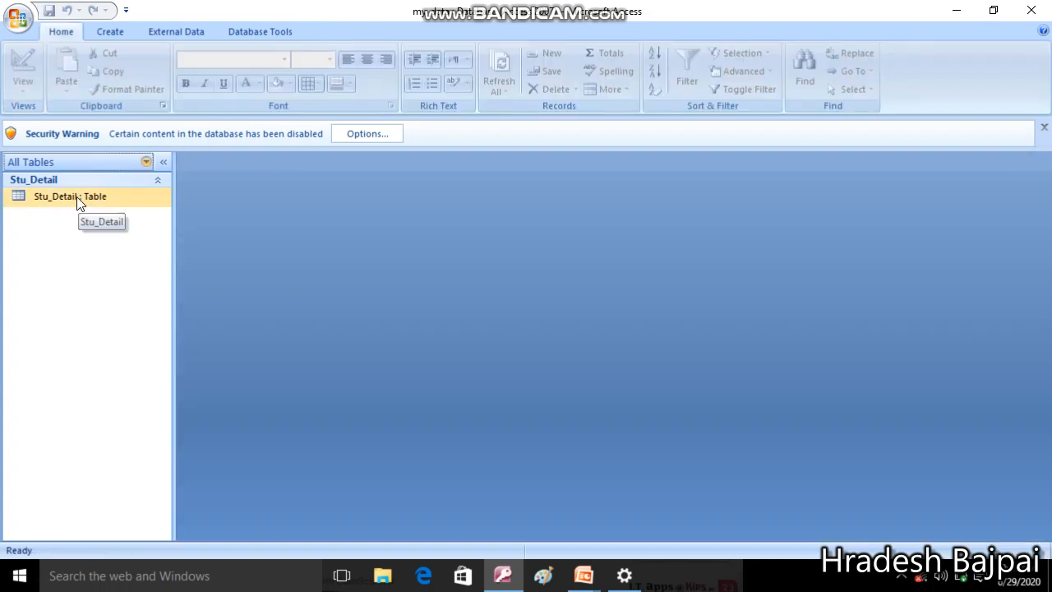
double_click(78, 198)
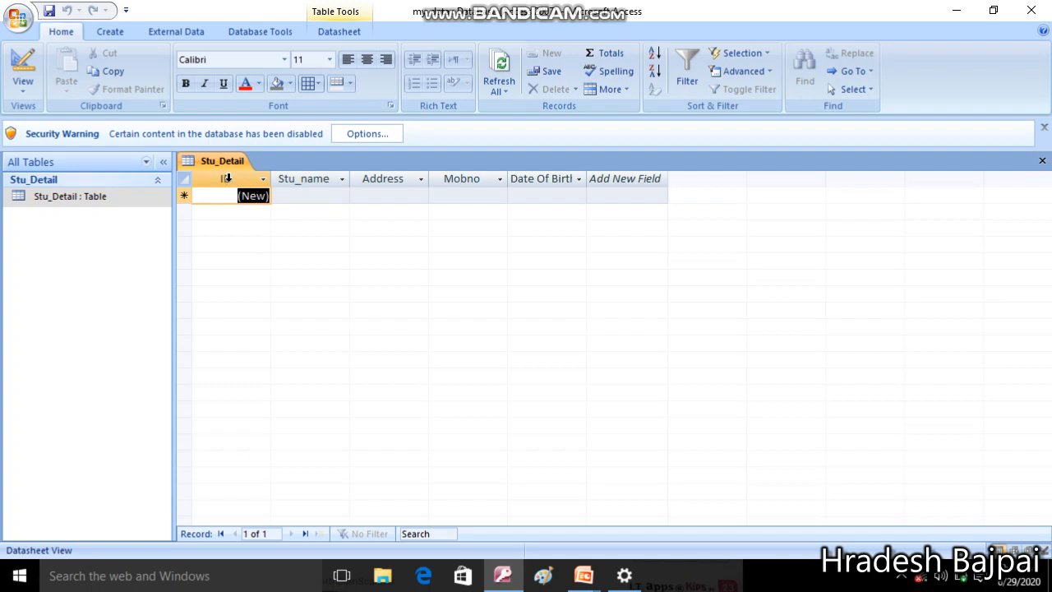
key("1")
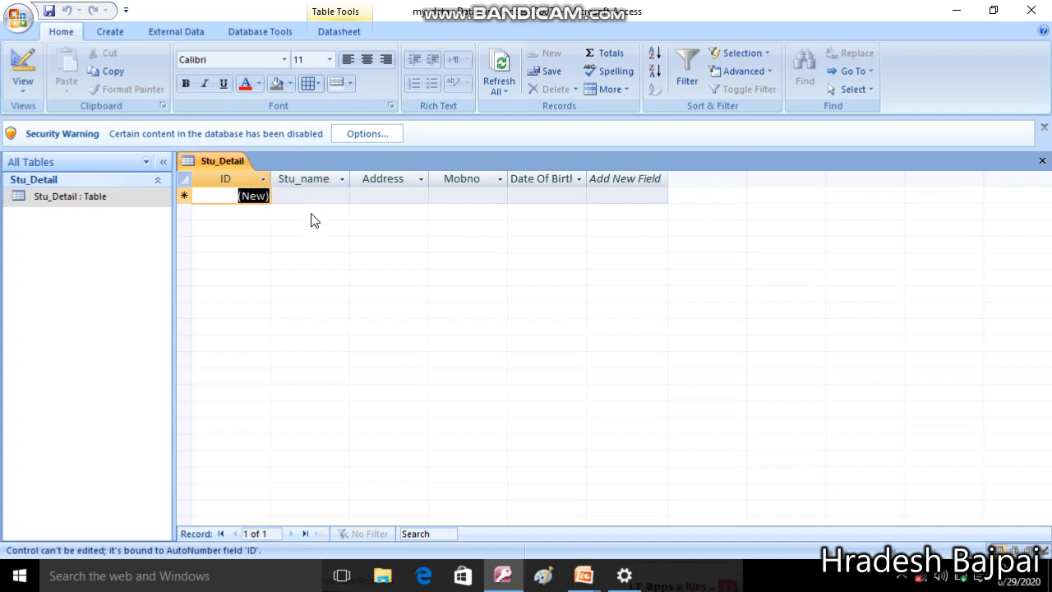
key("Tab")
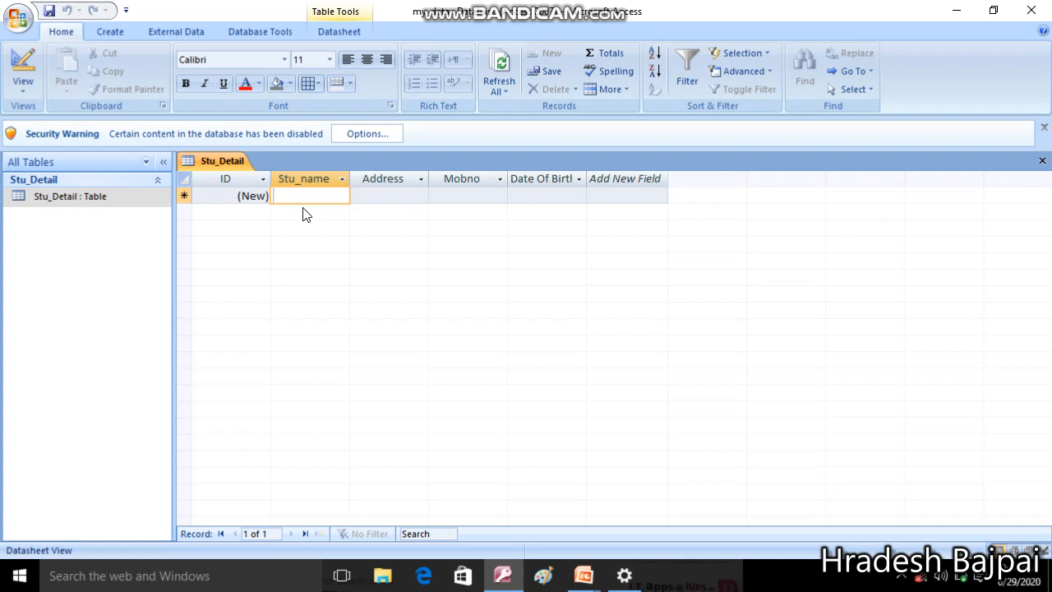
Enter the first student's name and address in the new Stu_Detail record
type("Ram")
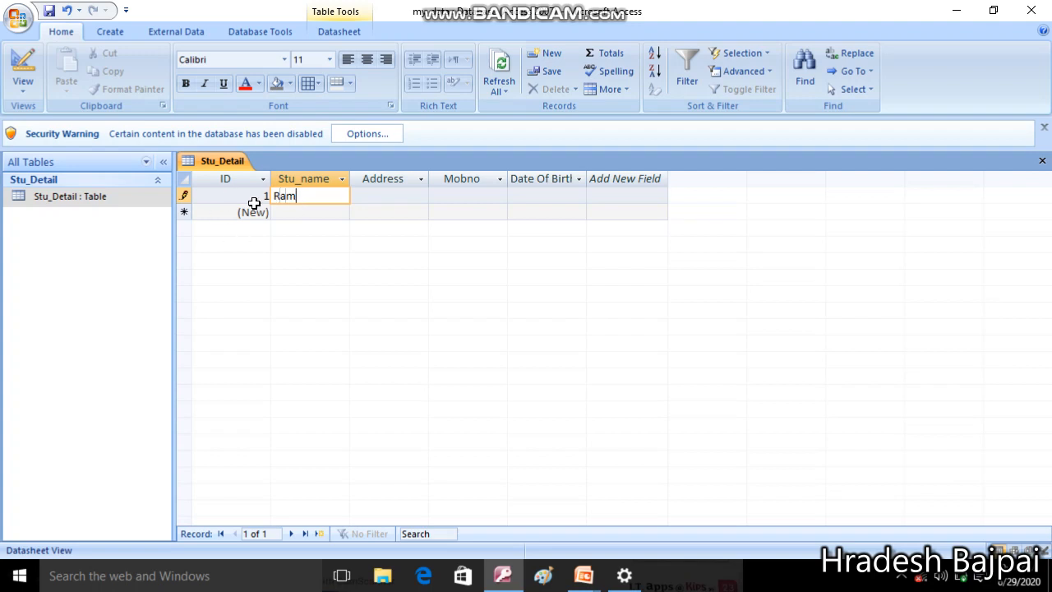
key("Tab")
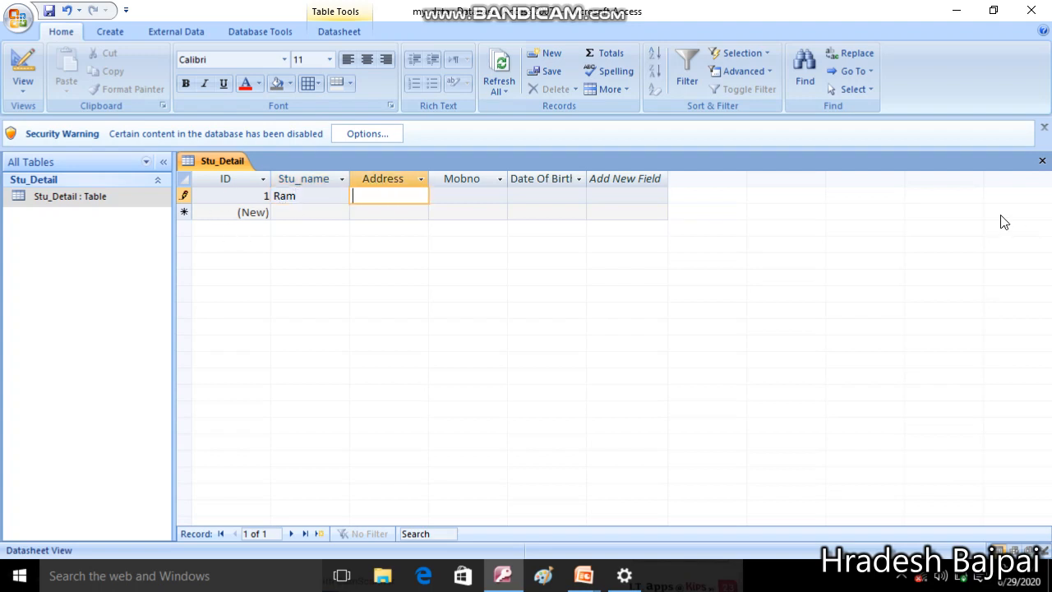
type("Civ")
type("il line")
type("s Jha")
type("ns")
type("i")
Enter the letters 'asssasa' in Mobno and commit, raising a data-type mismatch warning
left_click(478, 193)
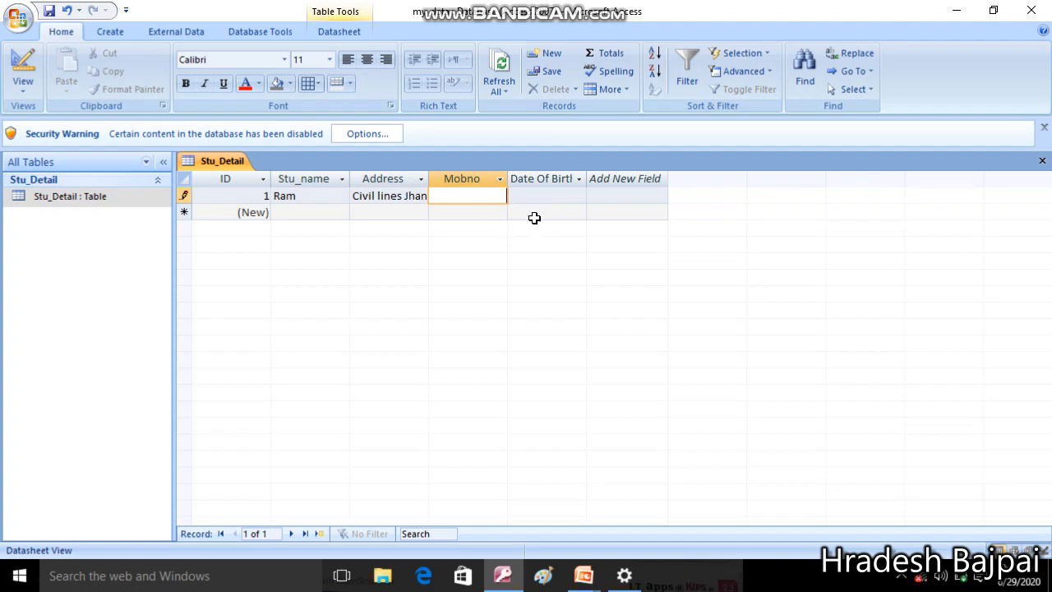
type("asssasa")
left_click(536, 197)
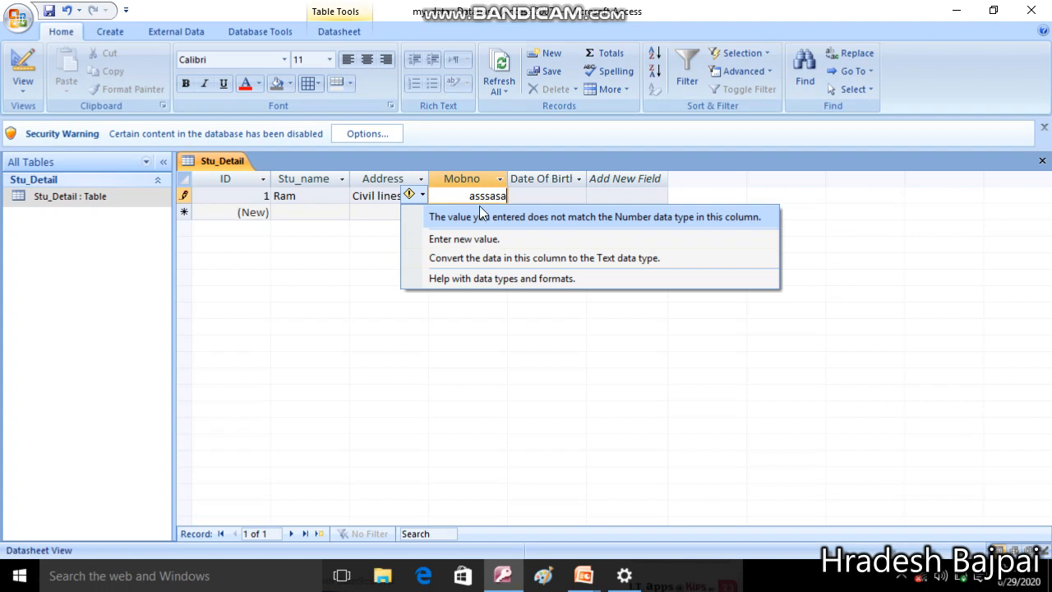
Replace the invalid Mobno entry with a 10-digit mobile number
left_click_drag(462, 198, 544, 204)
key("BackSpace")
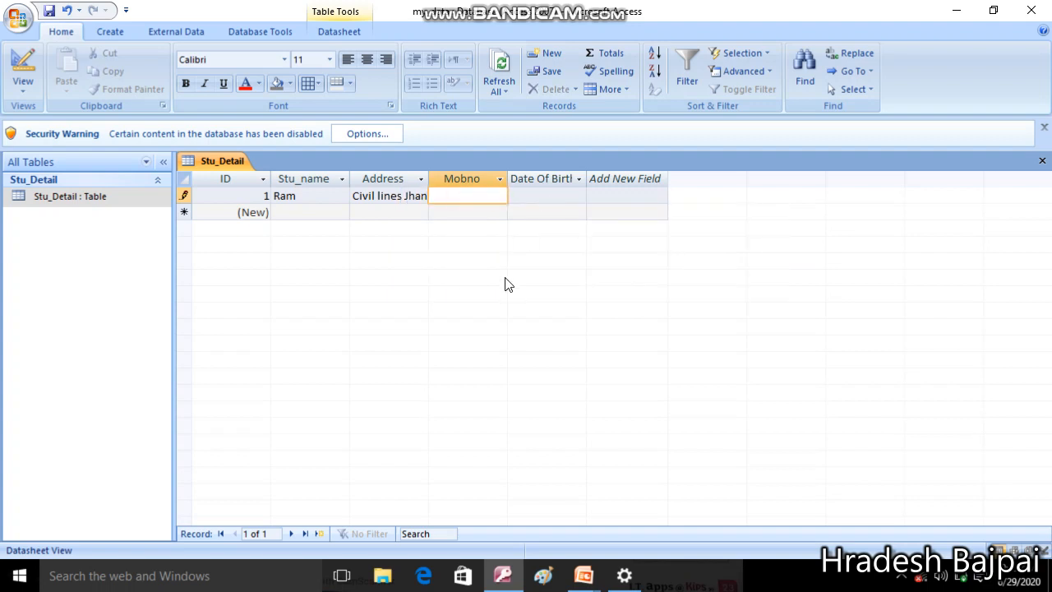
left_click(414, 197)
left_click(444, 197)
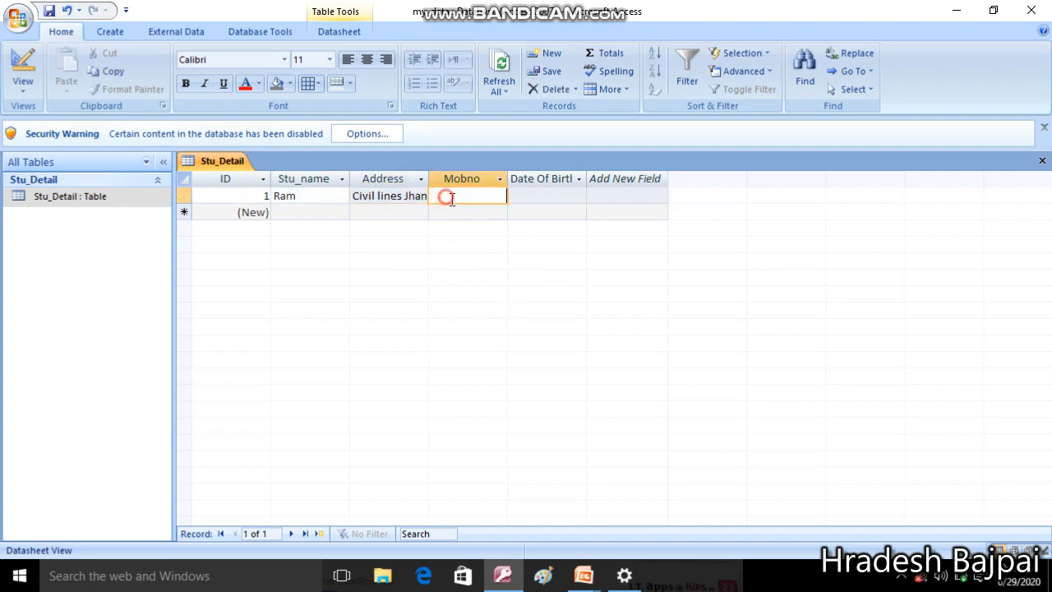
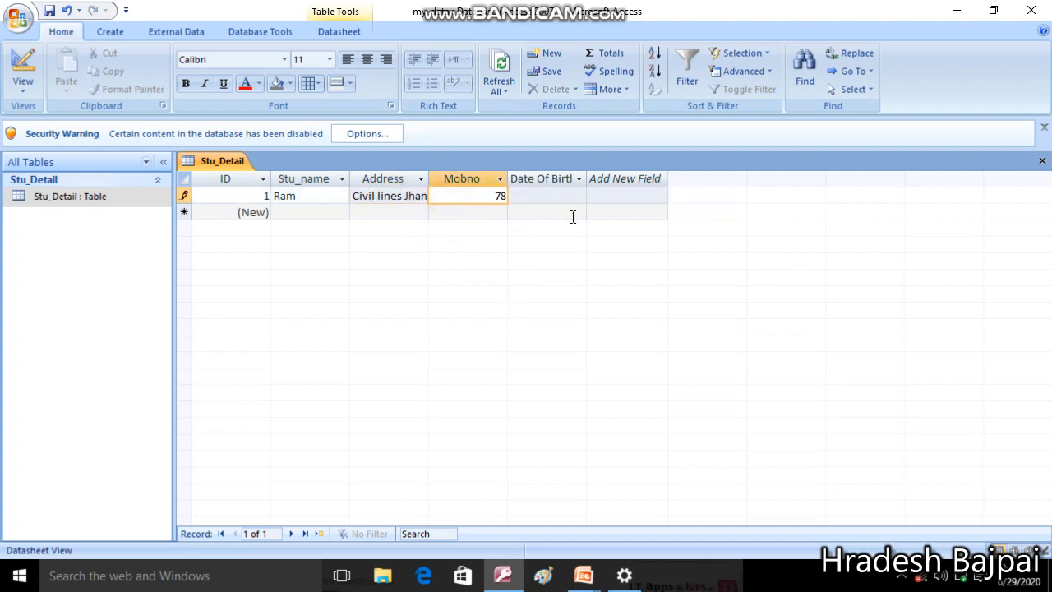
Use the error options to convert the Address column to the Text data type
left_click(563, 195)
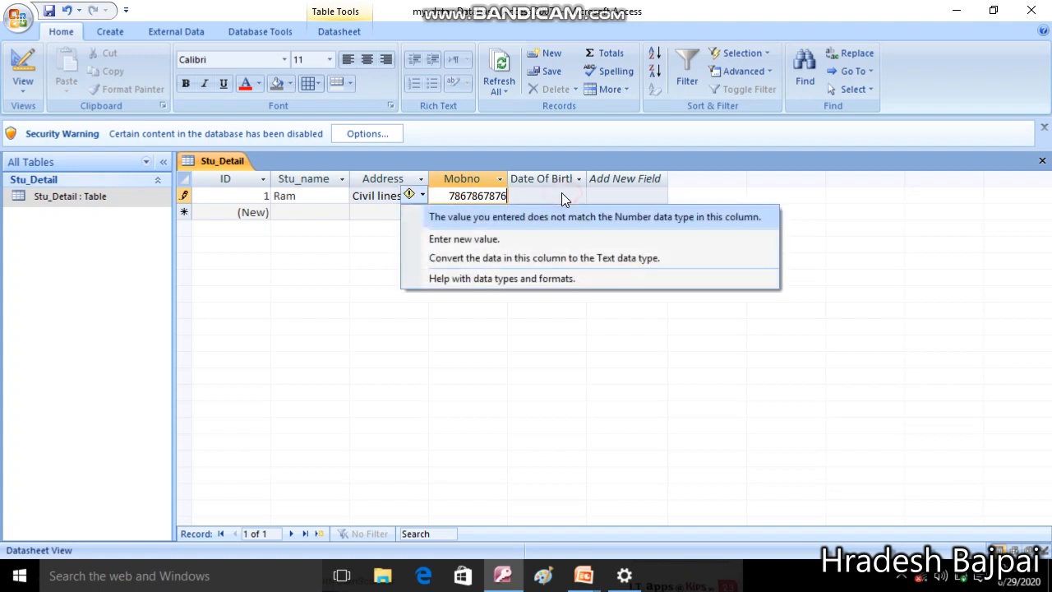
left_click(418, 196)
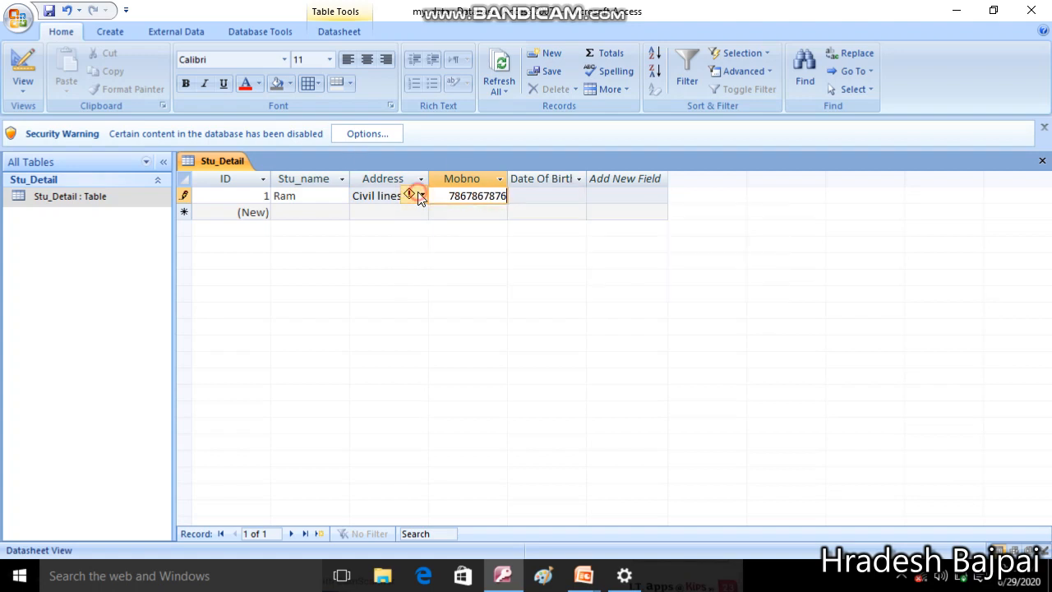
left_click(416, 197)
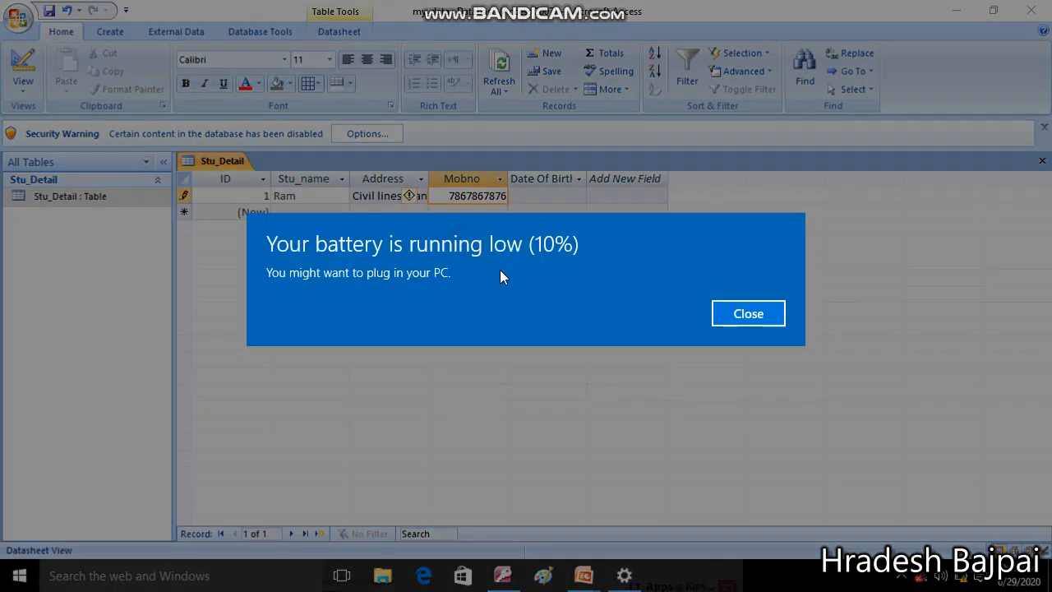
left_click(740, 311)
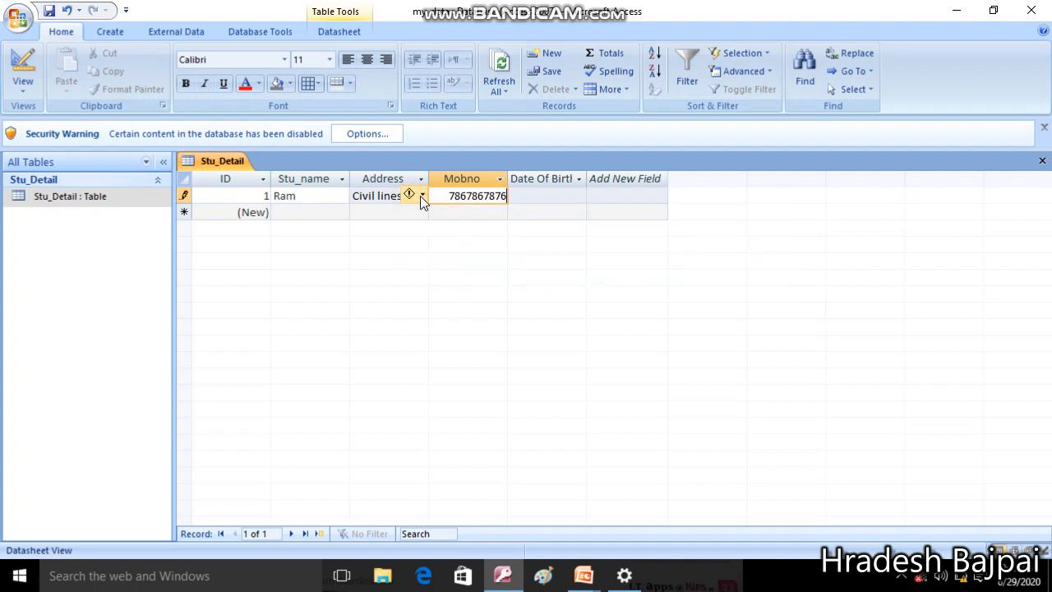
left_click(421, 196)
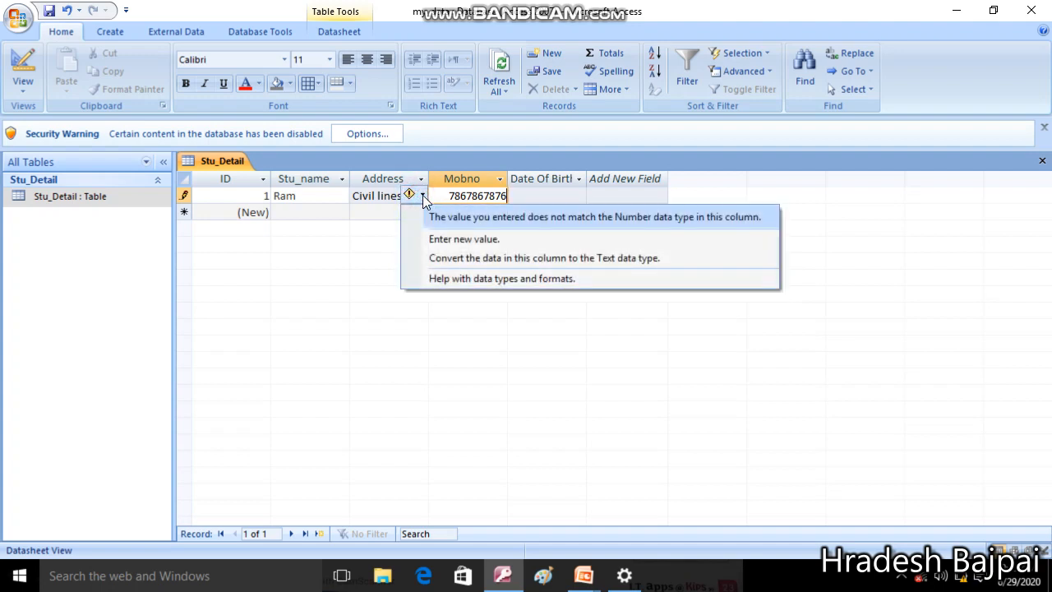
left_click(485, 264)
left_click(535, 196)
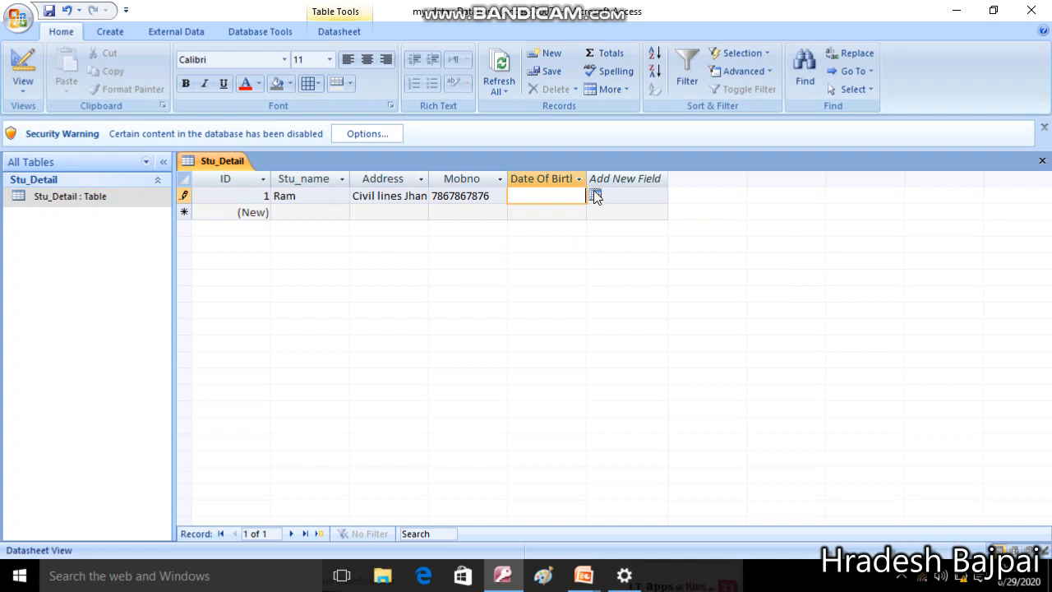
Open the Date Of Birth calendar and step it back to February 2017
left_click(595, 194)
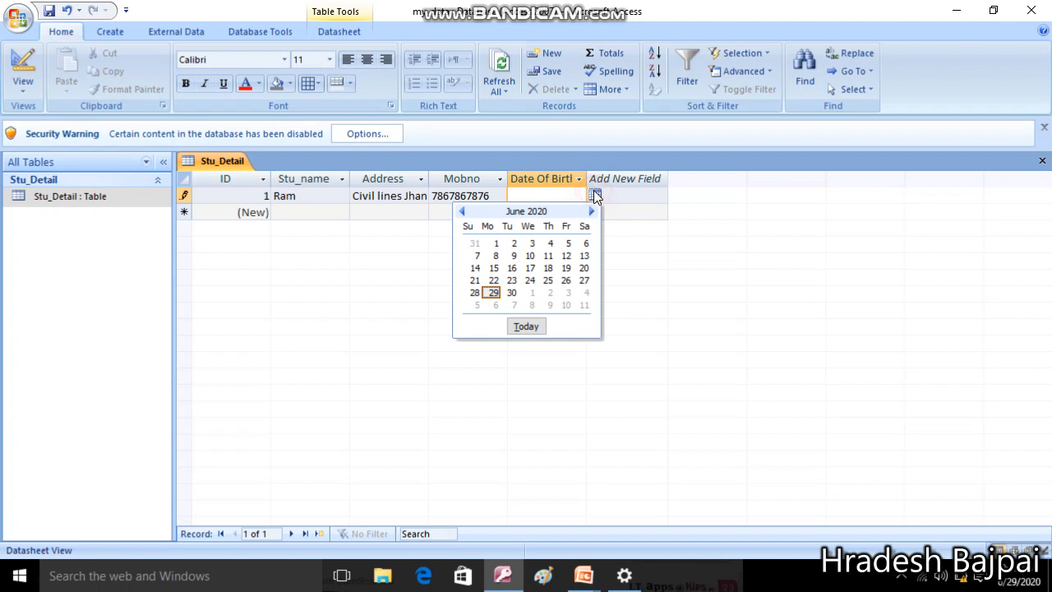
left_click(463, 211)
left_click(463, 212)
left_click(462, 211)
left_click(463, 211)
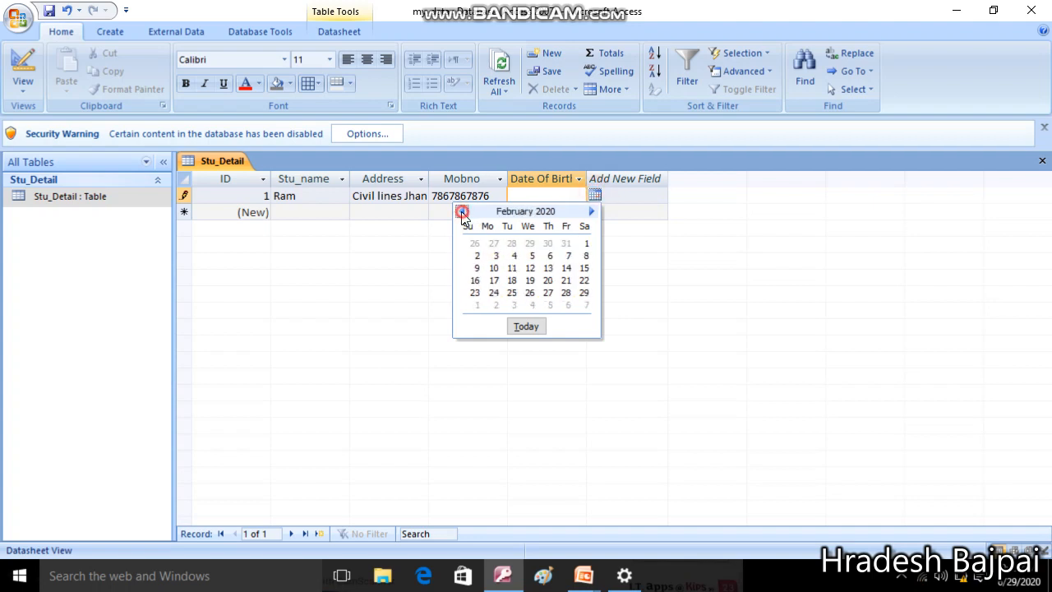
left_click(463, 211)
left_click(462, 211)
left_click(462, 211)
left_click(463, 211)
left_click(462, 211)
left_click(463, 212)
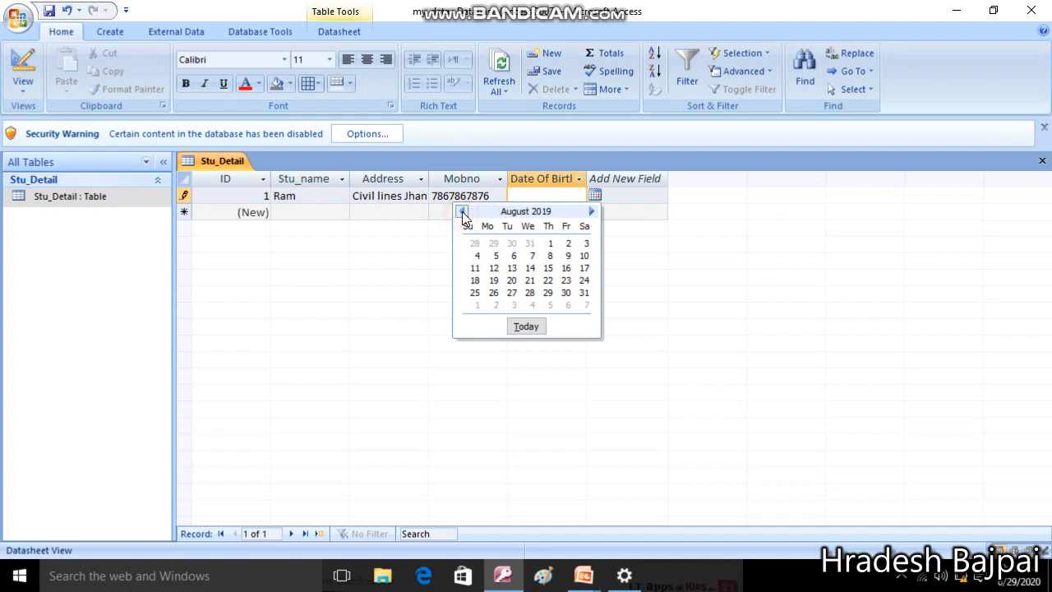
left_click(463, 211)
left_click(463, 211)
left_click(463, 212)
left_click(462, 212)
left_click(463, 212)
left_click(463, 211)
double_click(463, 211)
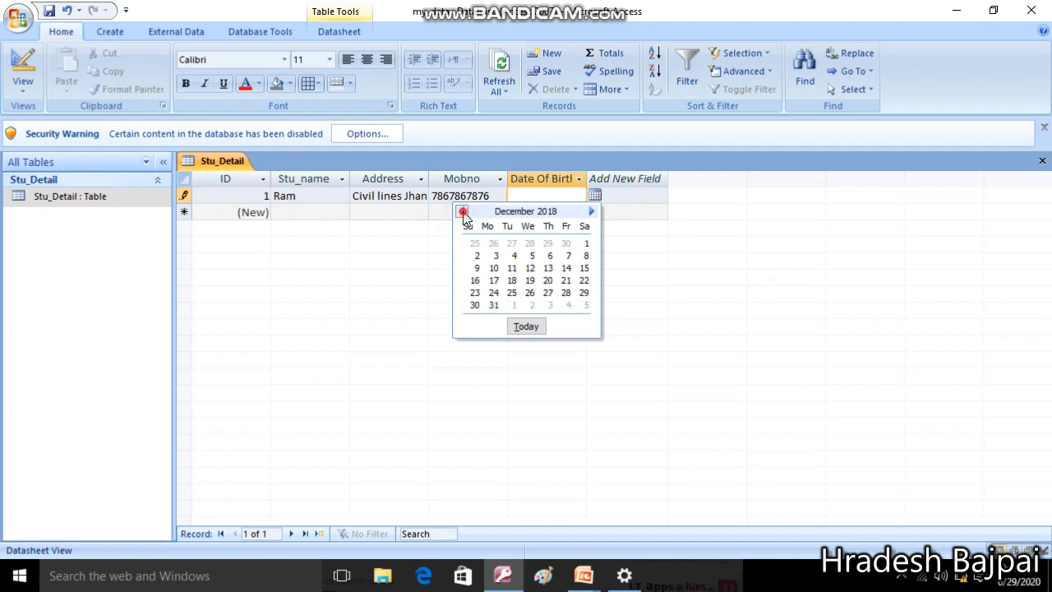
double_click(463, 211)
left_click(463, 212)
double_click(463, 211)
double_click(463, 211)
double_click(462, 211)
left_click(463, 211)
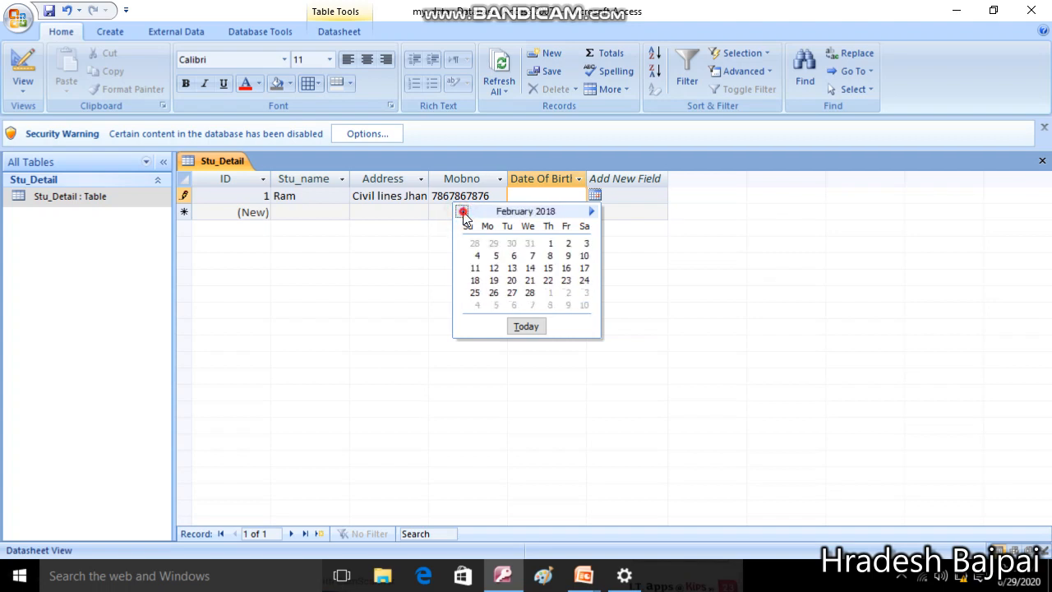
double_click(463, 211)
double_click(462, 211)
left_click(462, 211)
double_click(463, 212)
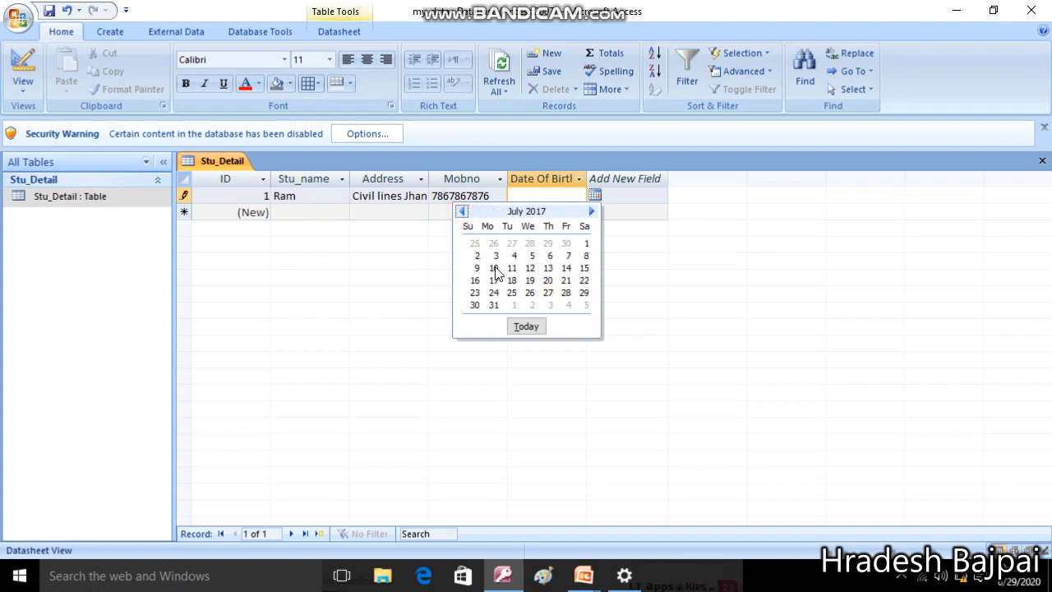
left_click(463, 211)
left_click(463, 211)
left_click(463, 211)
left_click(463, 211)
left_click(462, 211)
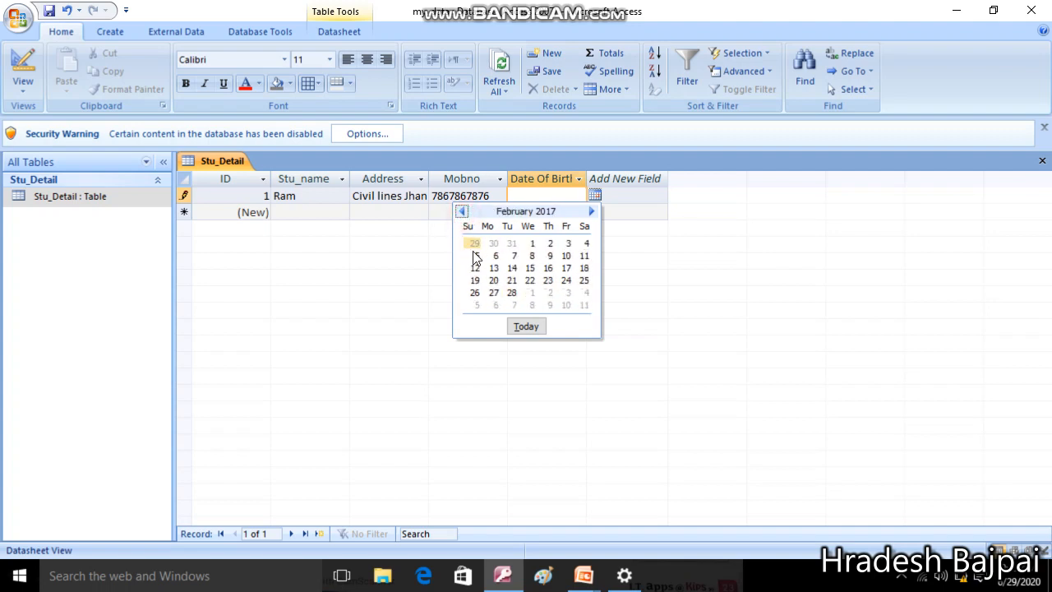
Pick 5 February 2017 as the birth date and save the first record
left_click(475, 256)
left_click(642, 195)
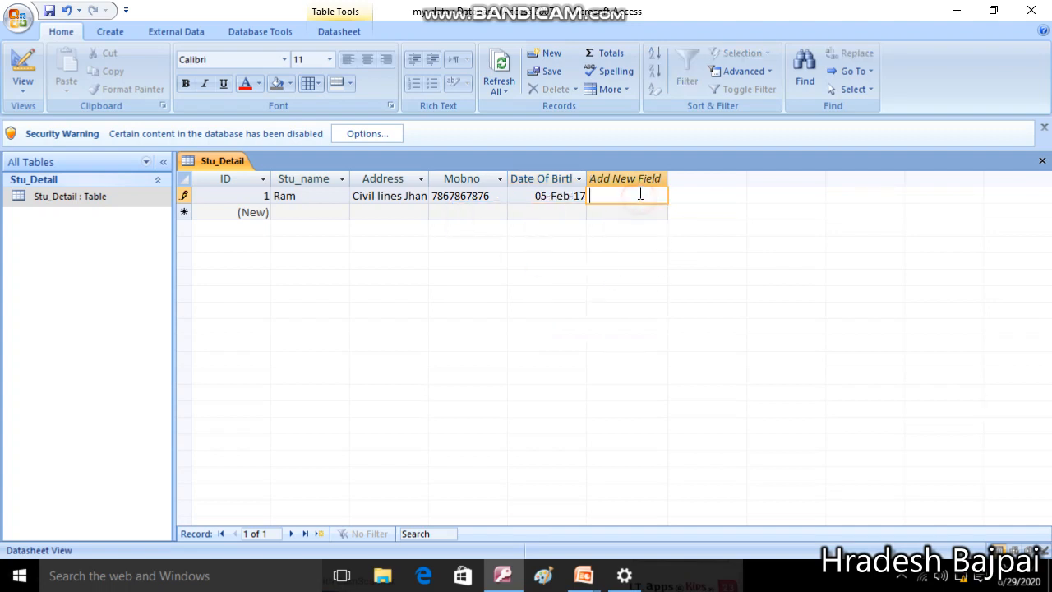
key("Tab")
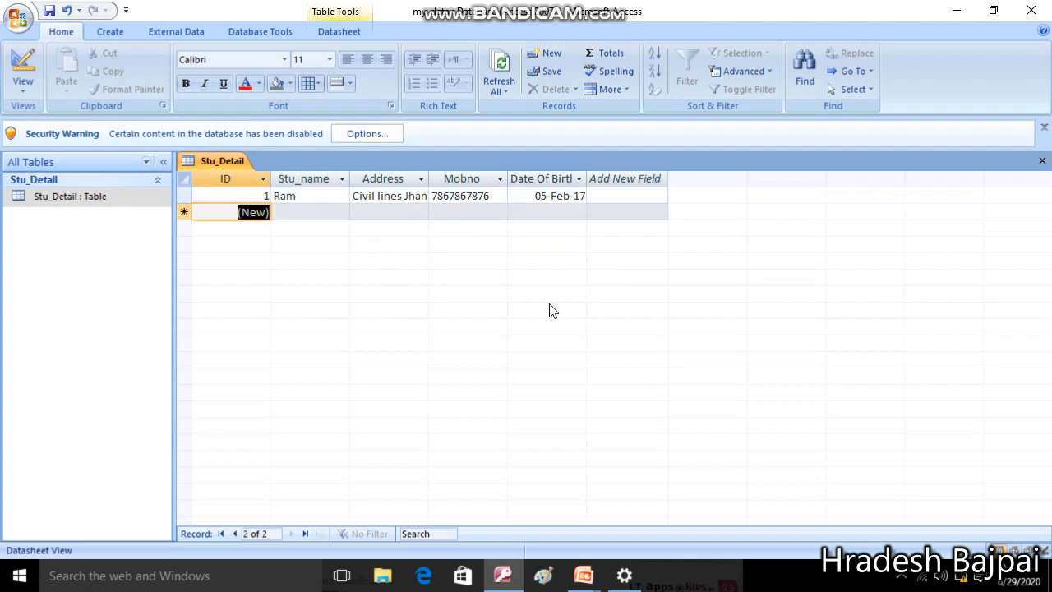
Enter the second student's name, address and 10-digit mobile number in the new row
left_click(317, 212)
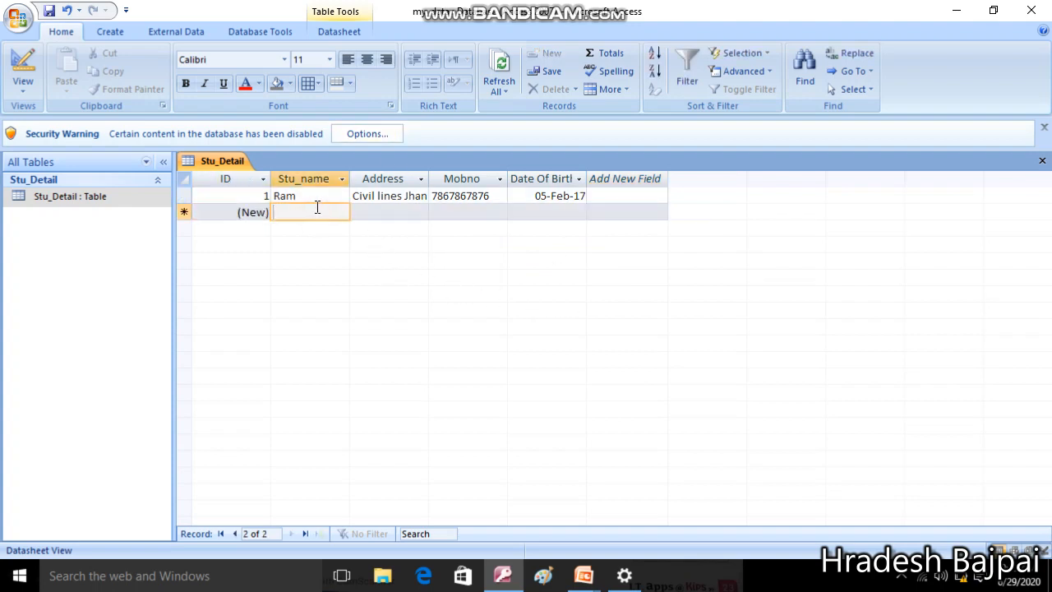
type("Si")
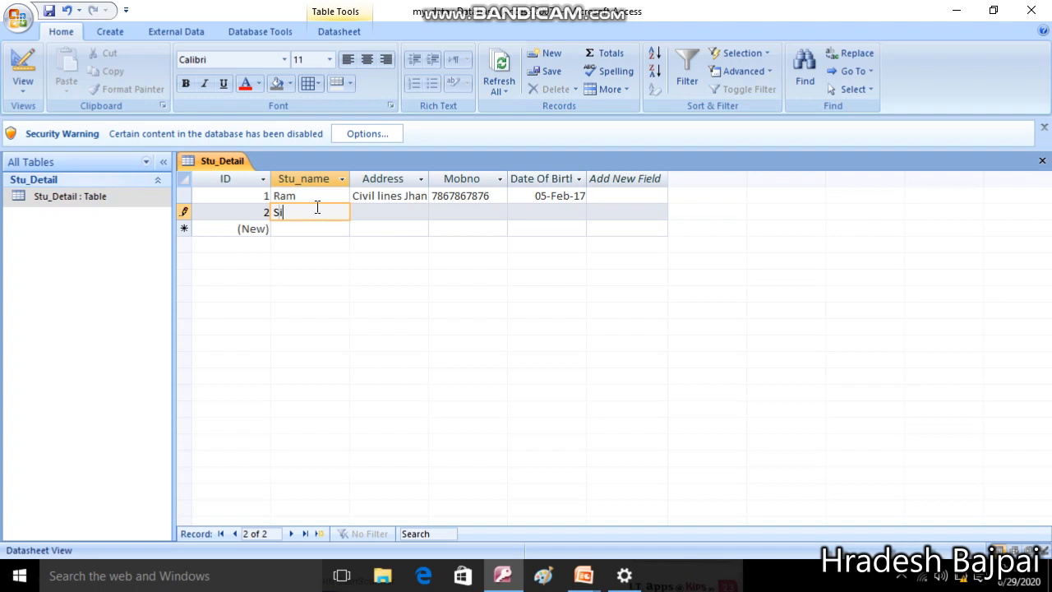
type("ys")
key("BackSpace")
type("a")
left_click(396, 213)
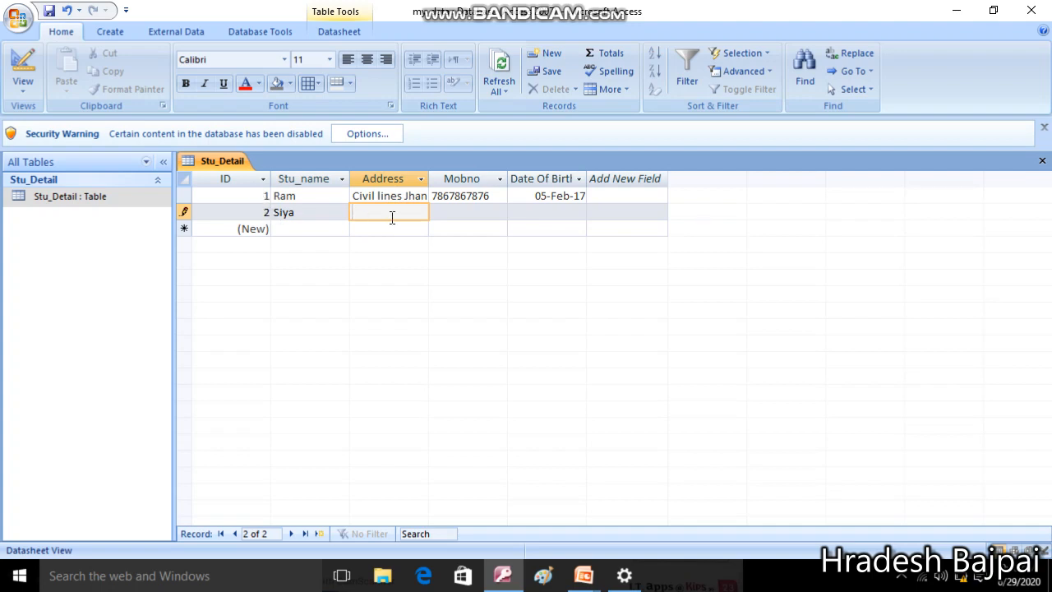
type("Sadar Jhansi")
key("Tab")
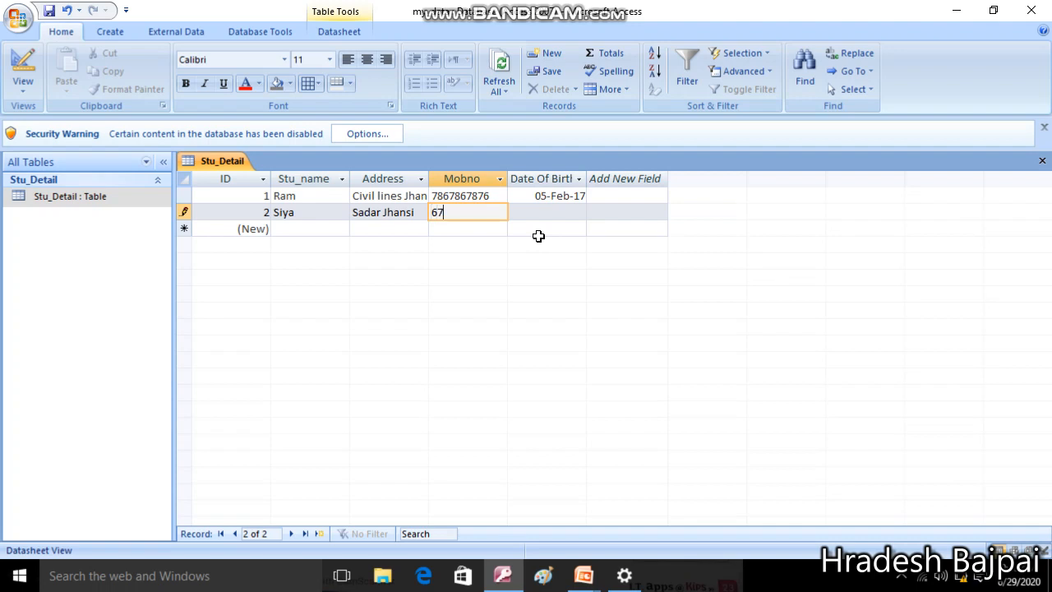
Set the second student's Date Of Birth to 15 June 2020 and save the record
left_click(540, 211)
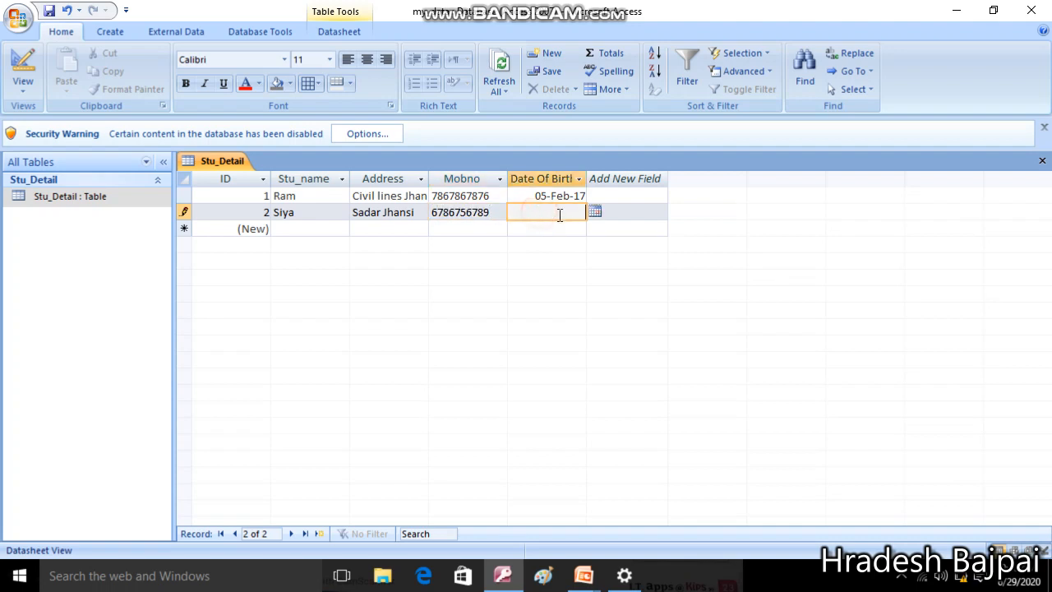
left_click(594, 212)
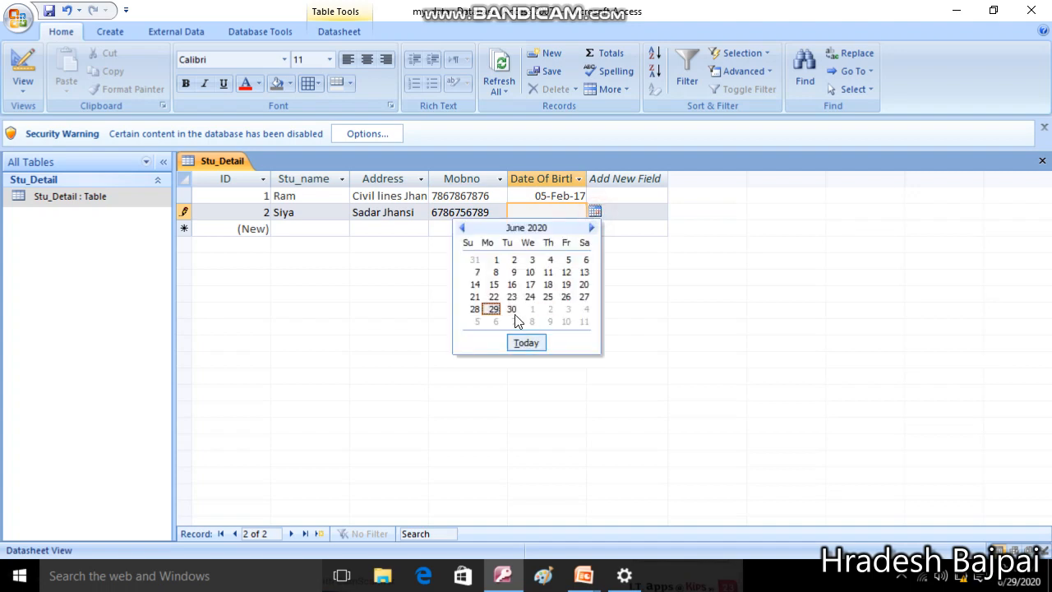
left_click(491, 283)
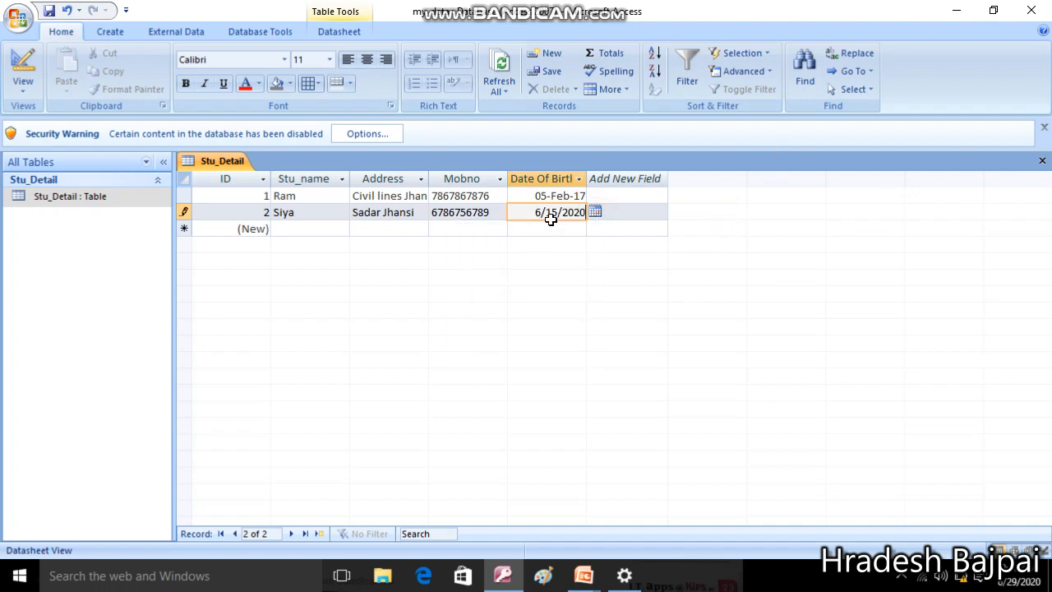
key("Return")
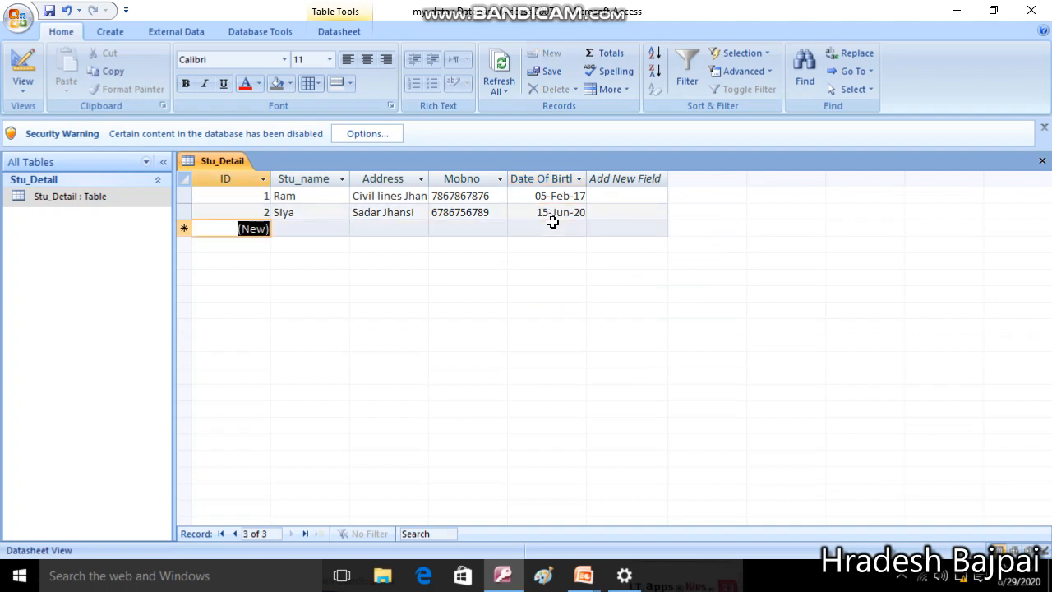
key("Return")
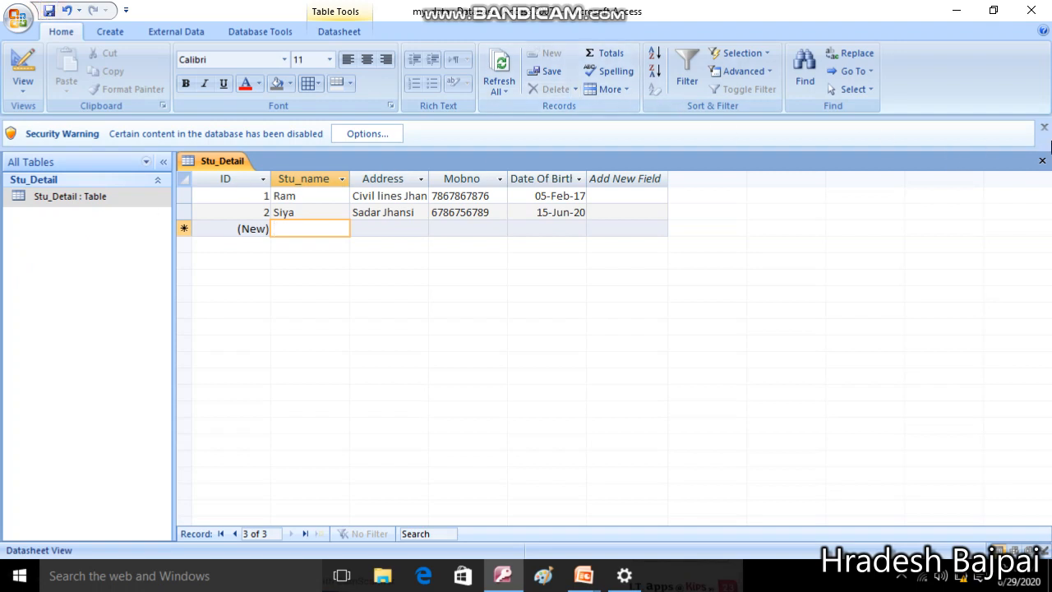
left_click(1043, 160)
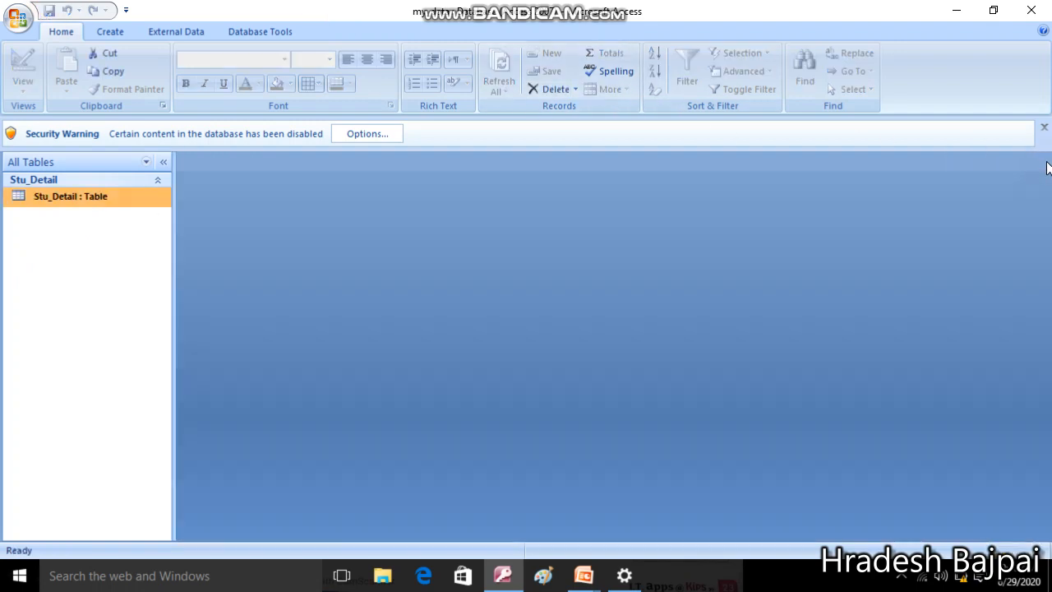
double_click(93, 203)
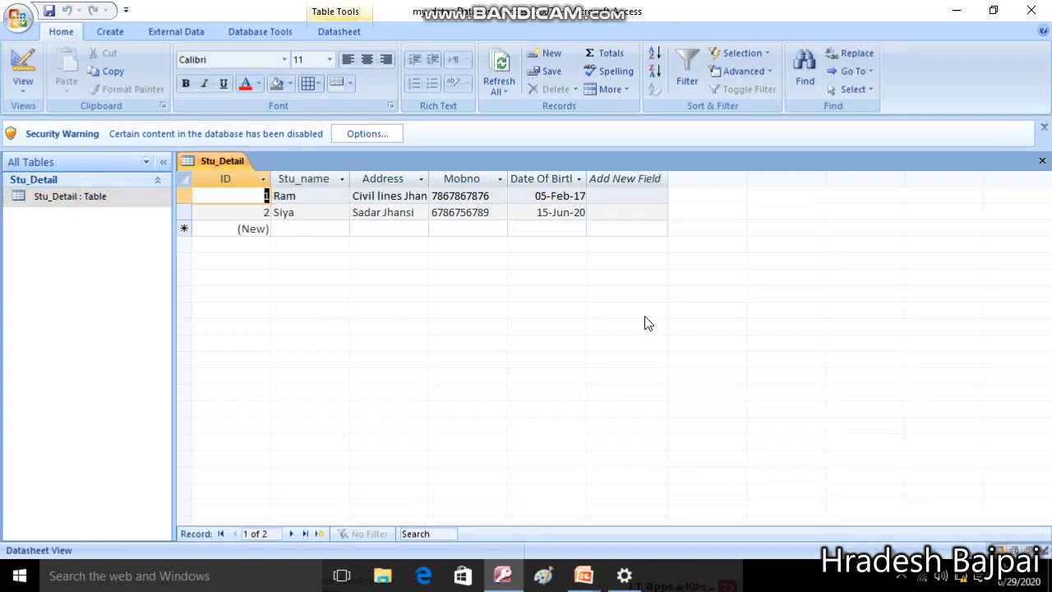